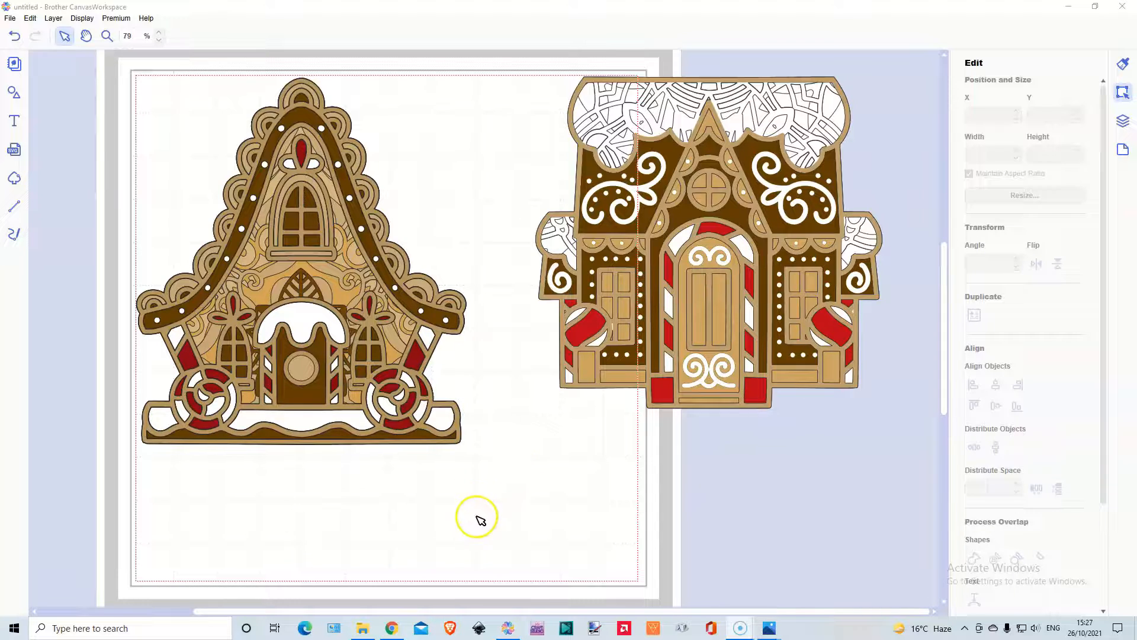
Look over the Gingerbread House Bundle folder in File Explorer, and find the bundle on page 2 of the Design Bundles purchases in Chrome.
{"action": "left_click", "coordinate": [365, 633]}
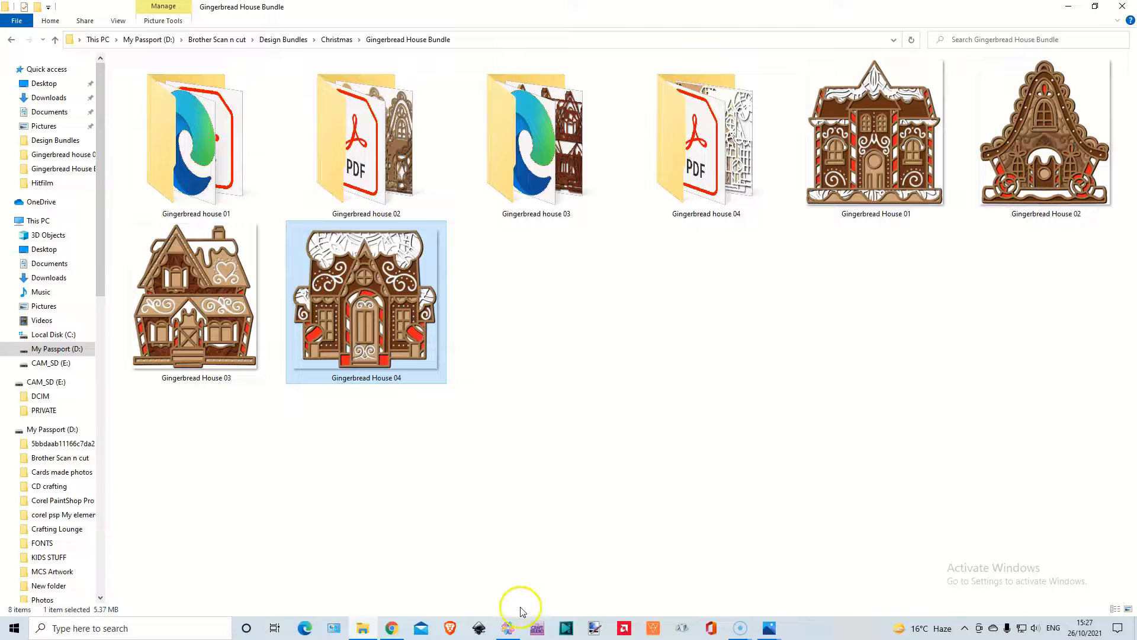
{"action": "left_click", "coordinate": [508, 628]}
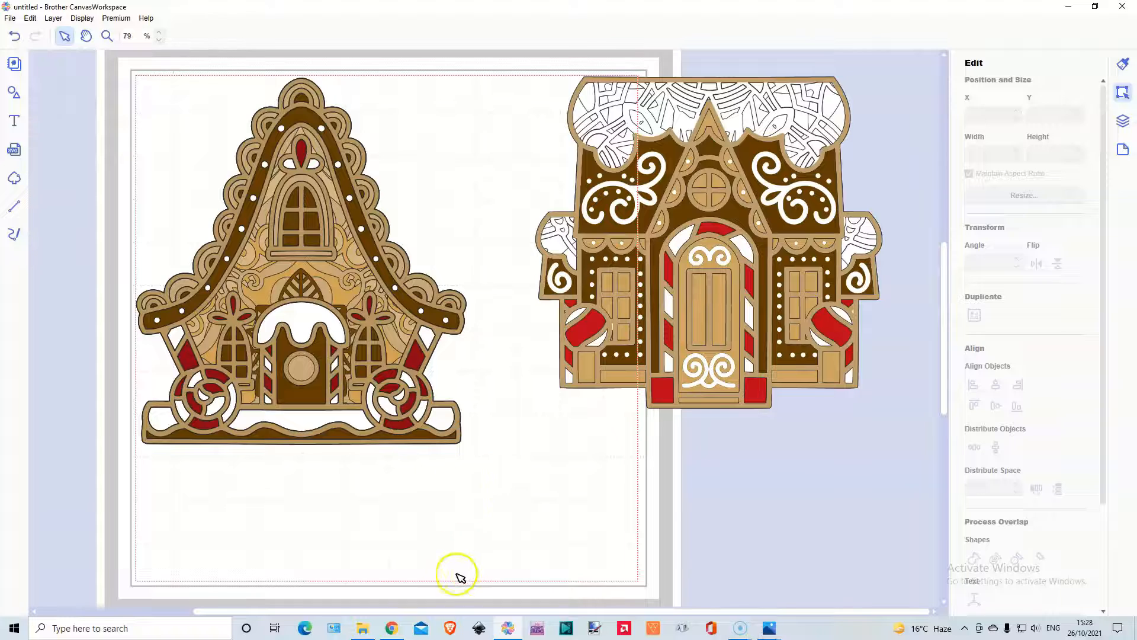
{"action": "left_click", "coordinate": [390, 626]}
{"action": "scroll", "coordinate": [462, 228], "scroll_direction": "up", "scroll_amount": 3}
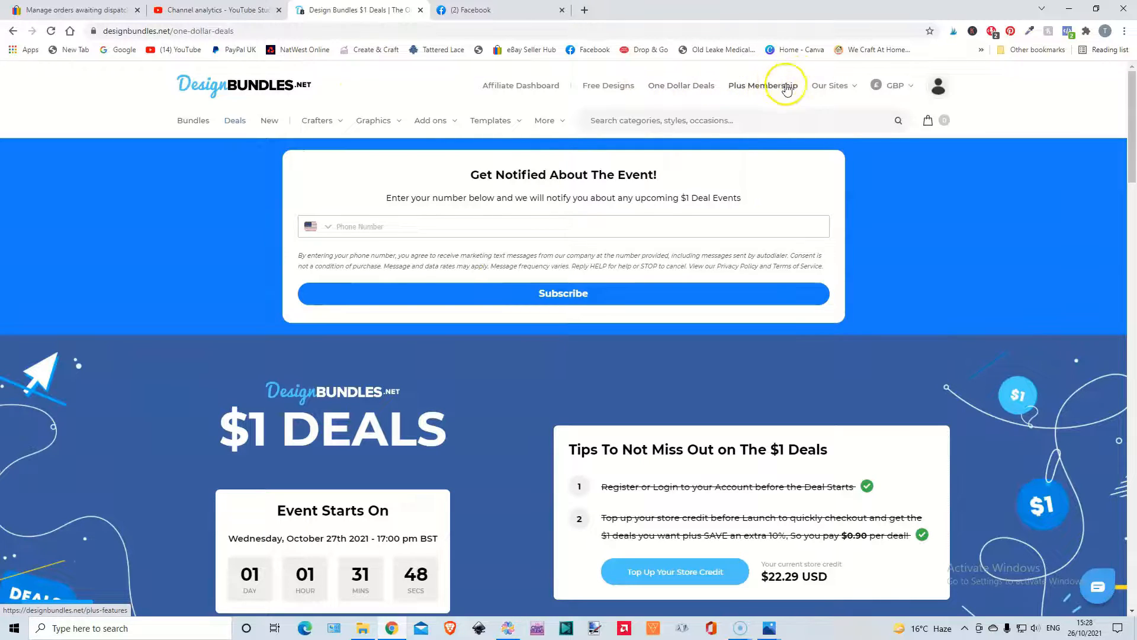
{"action": "mouse_move", "coordinate": [937, 89]}
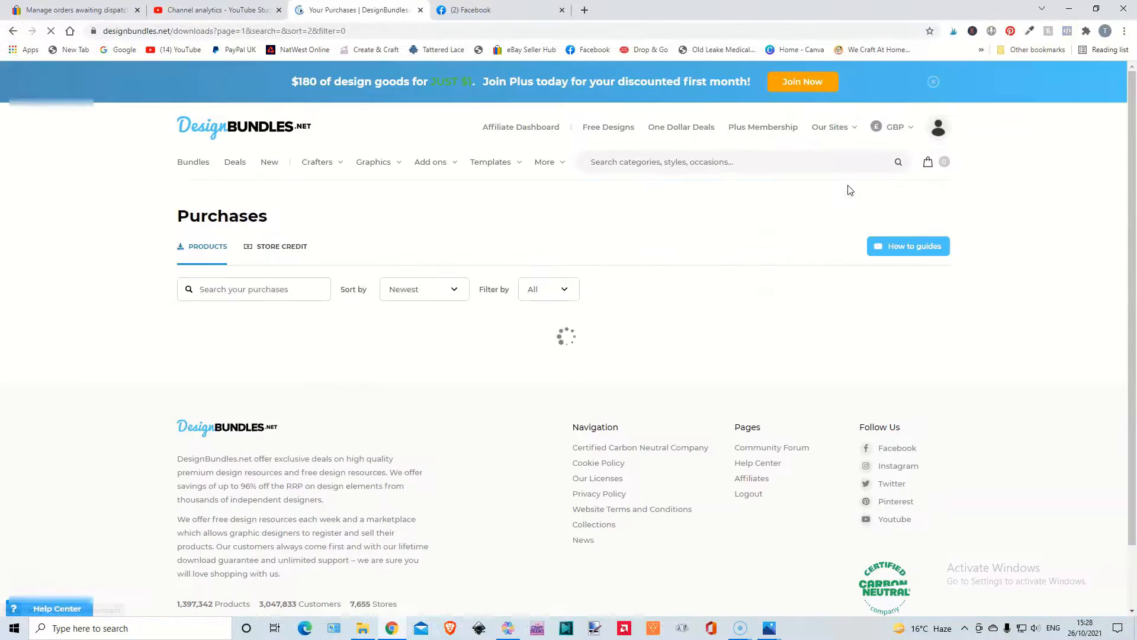
{"action": "scroll", "coordinate": [484, 388], "scroll_direction": "down", "scroll_amount": 14}
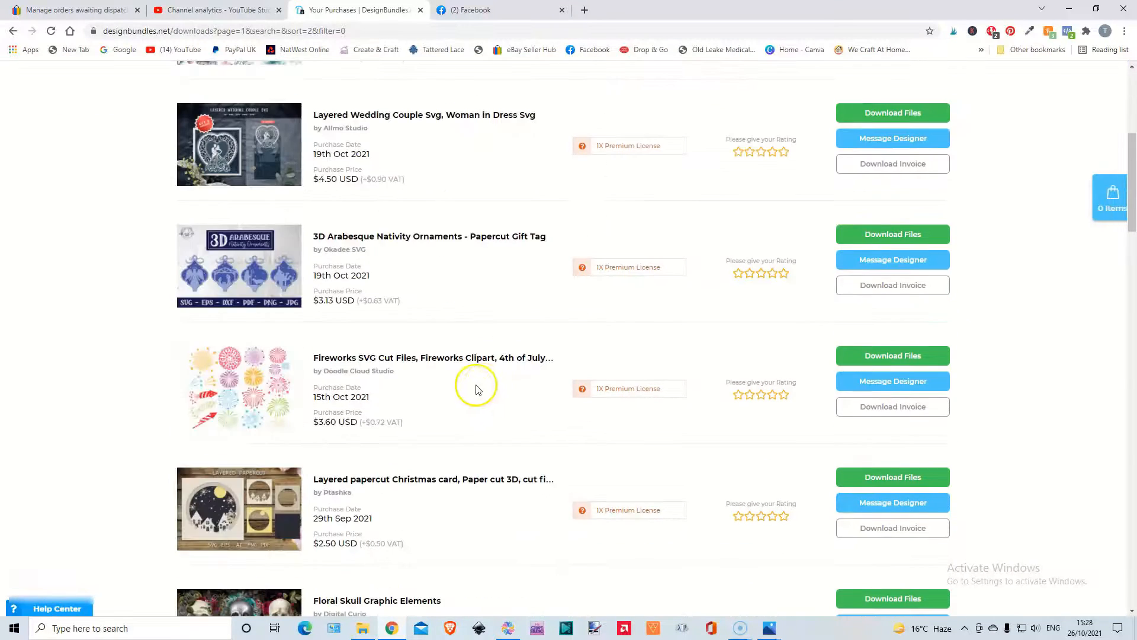
{"action": "scroll", "coordinate": [473, 391], "scroll_direction": "down", "scroll_amount": 12}
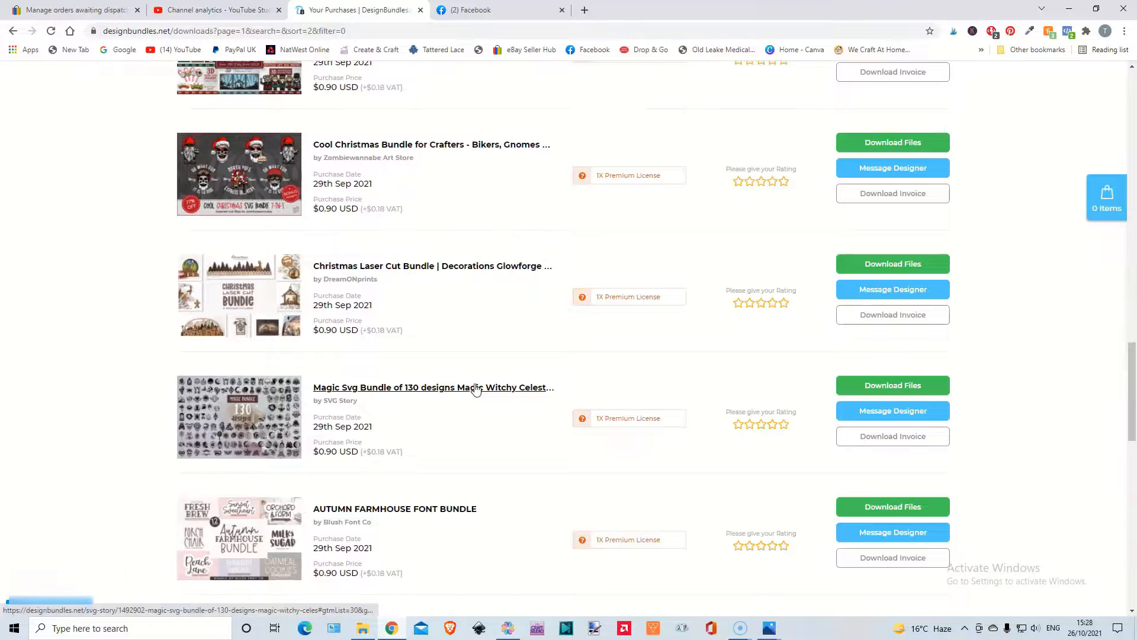
{"action": "scroll", "coordinate": [477, 388], "scroll_direction": "down", "scroll_amount": 13}
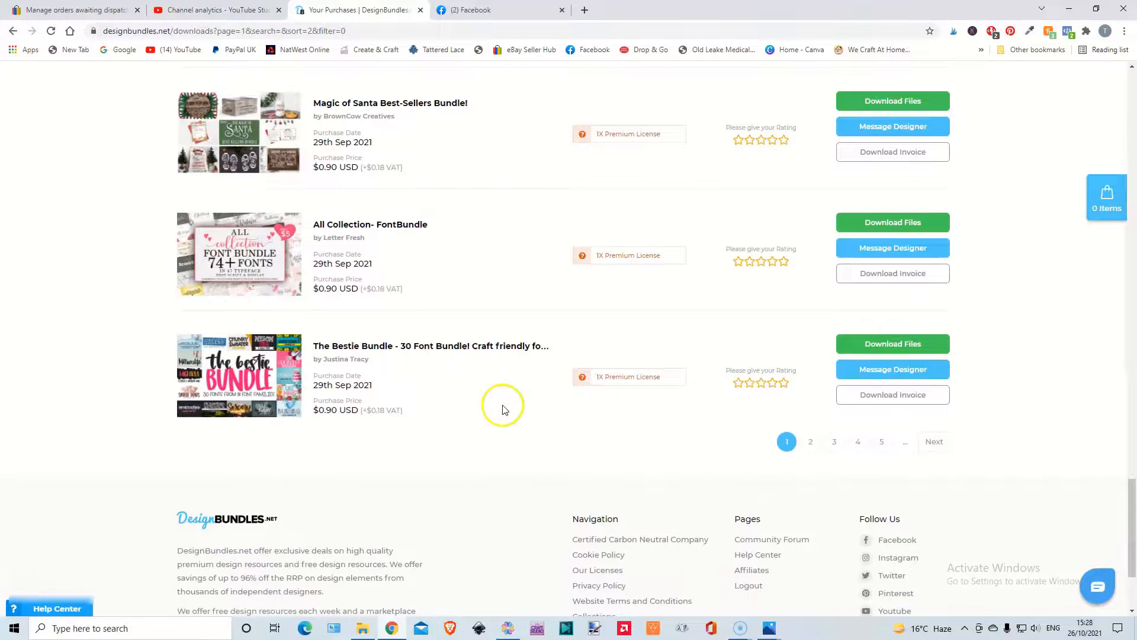
{"action": "left_click", "coordinate": [811, 441]}
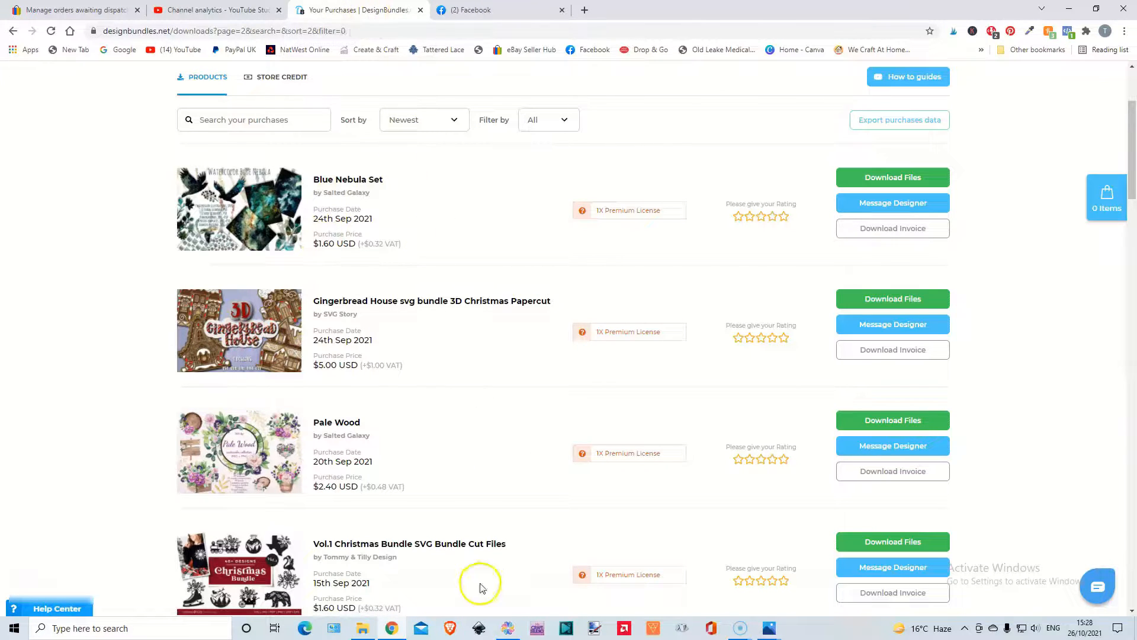
In File Explorer, show the contents of the Gingerbread house 02 folder as thumbnails and view the Asset 20 layer overview image.
{"action": "left_click", "coordinate": [363, 629]}
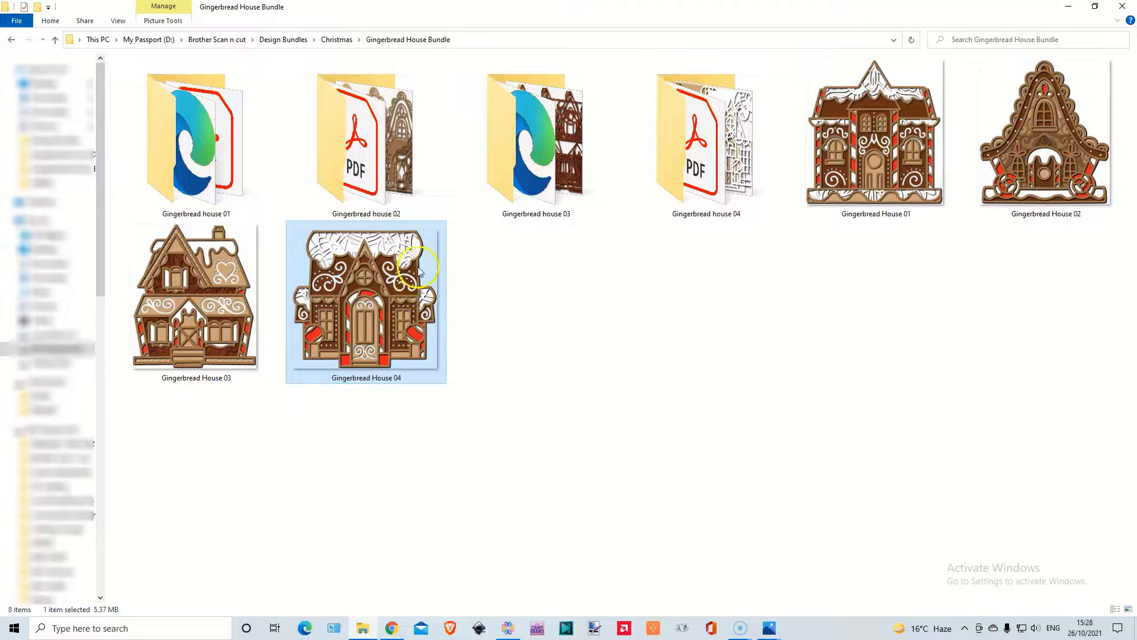
{"action": "double_click", "coordinate": [384, 137]}
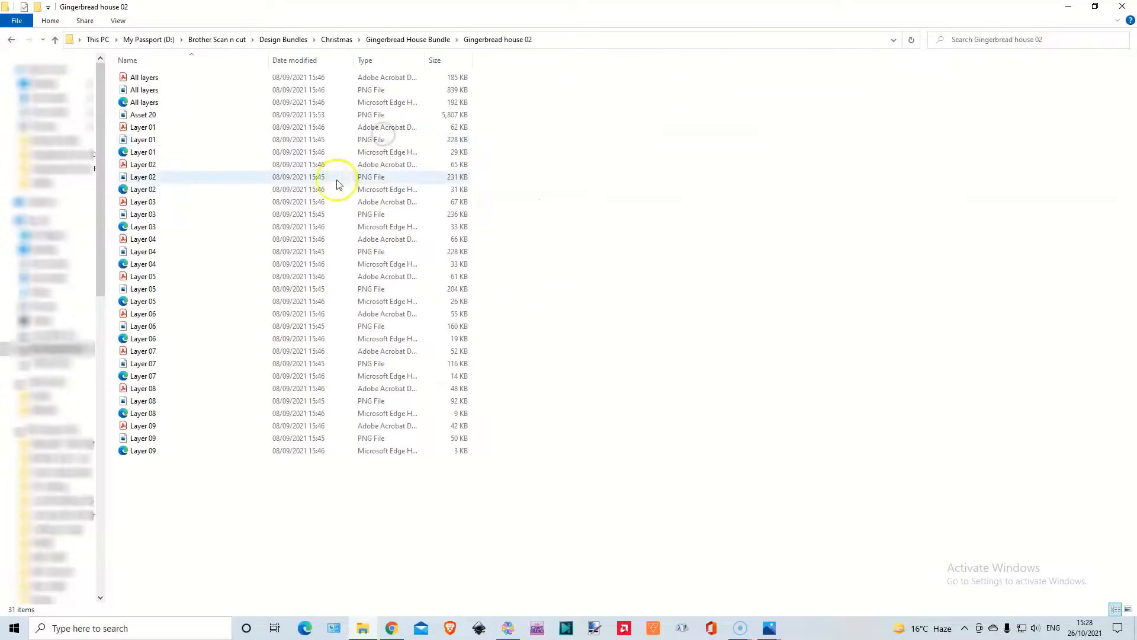
{"action": "left_click", "coordinate": [1128, 608]}
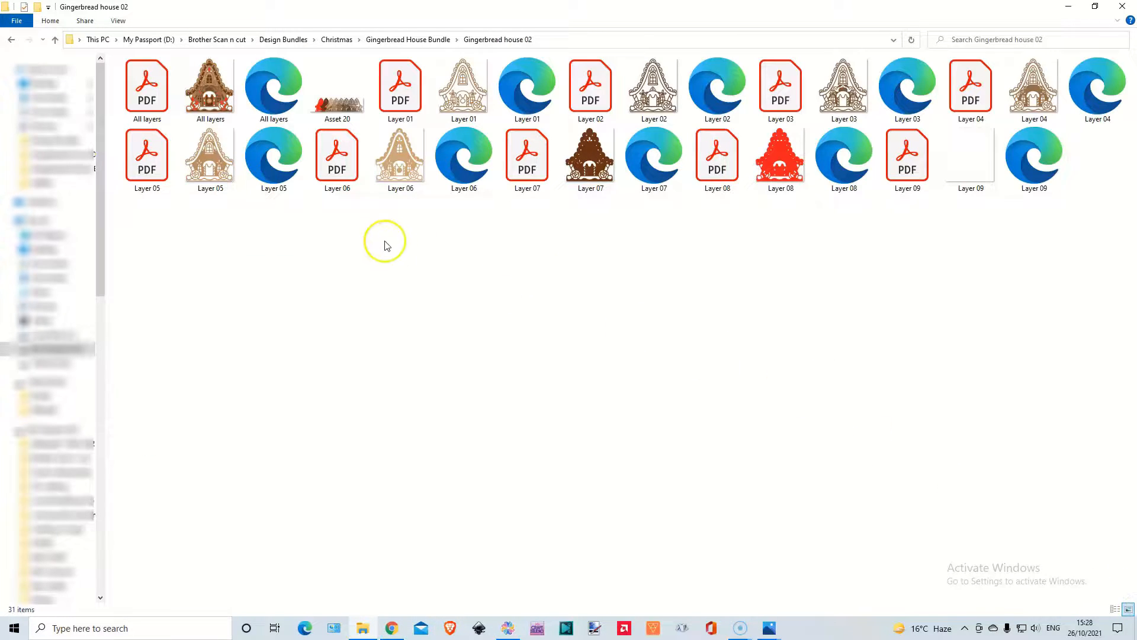
{"action": "double_click", "coordinate": [335, 111]}
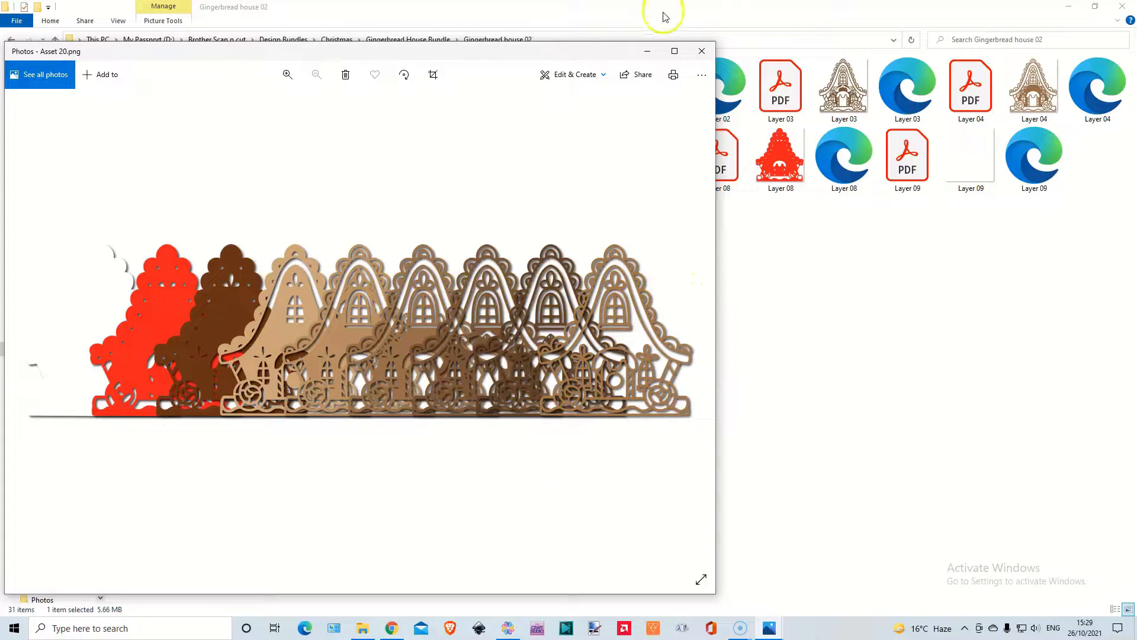
{"action": "left_click", "coordinate": [700, 55]}
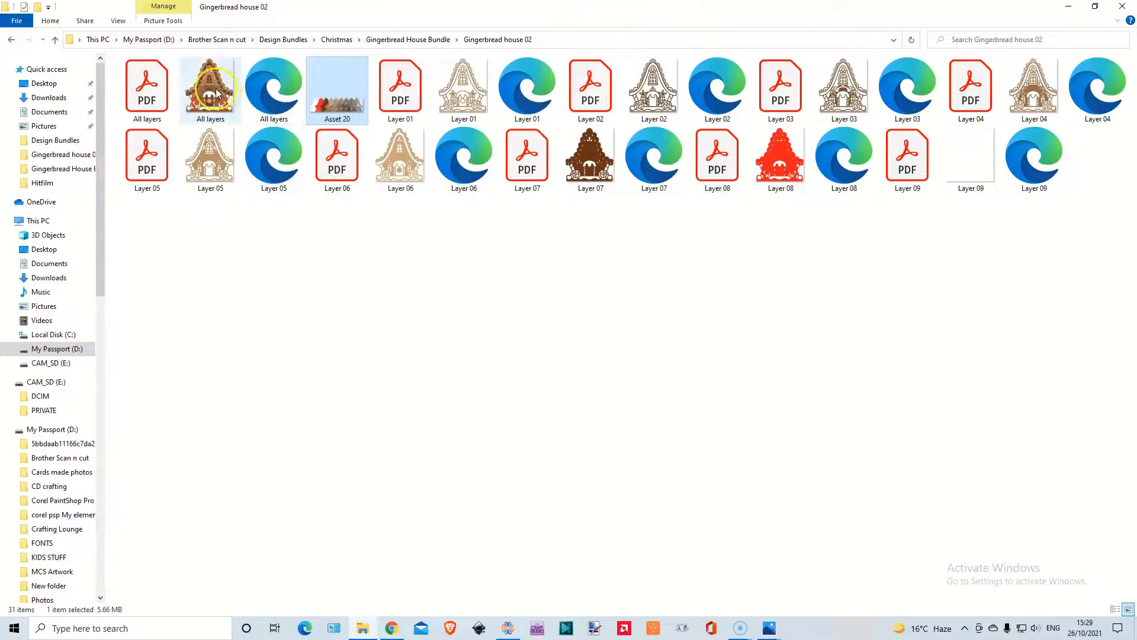
Show the layer list in CanvasWorkspace, and inspect the steep-roofed house's white base and the snowy-roofed house's red layer by moving them out and back.
{"action": "left_click", "coordinate": [509, 629]}
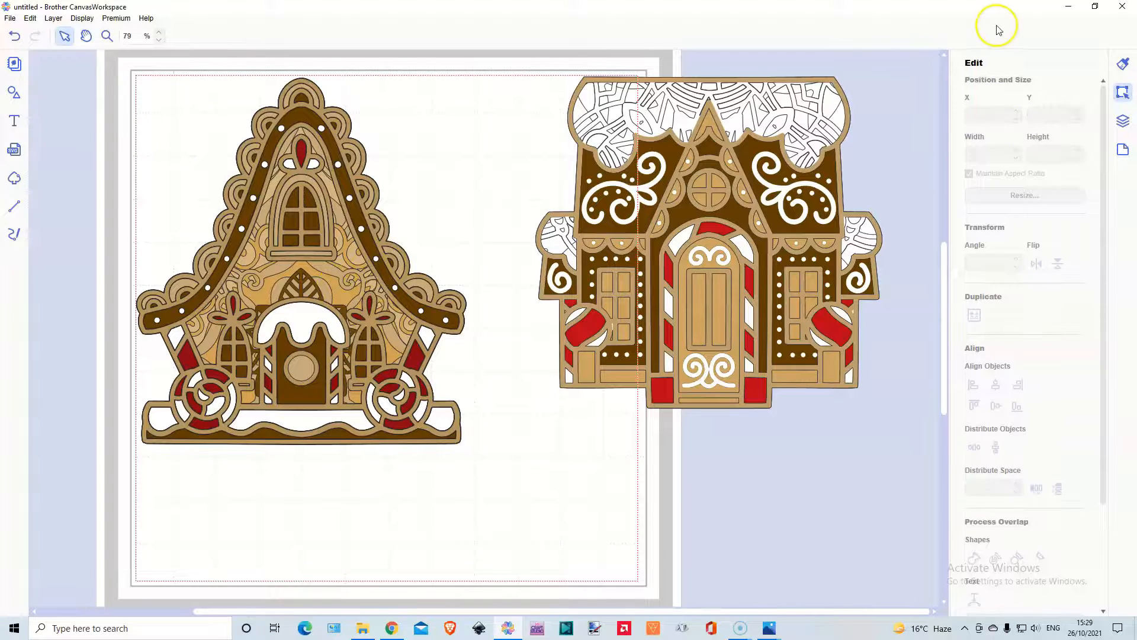
{"action": "left_click", "coordinate": [1123, 126]}
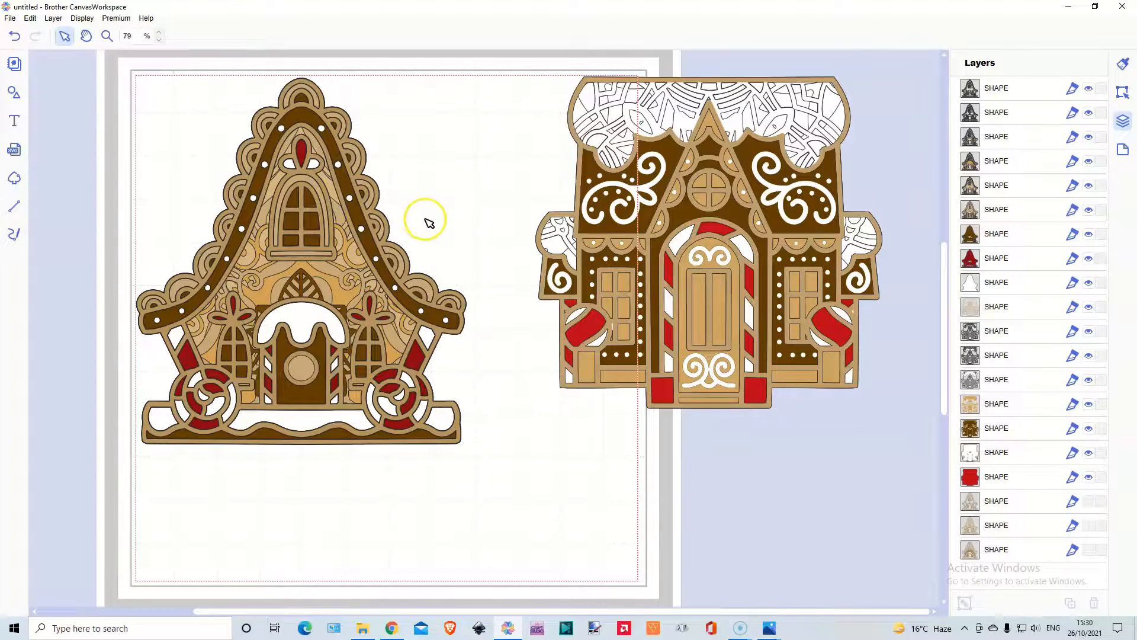
{"action": "left_click_drag", "start_coordinate": [314, 310], "coordinate": [184, 287]}
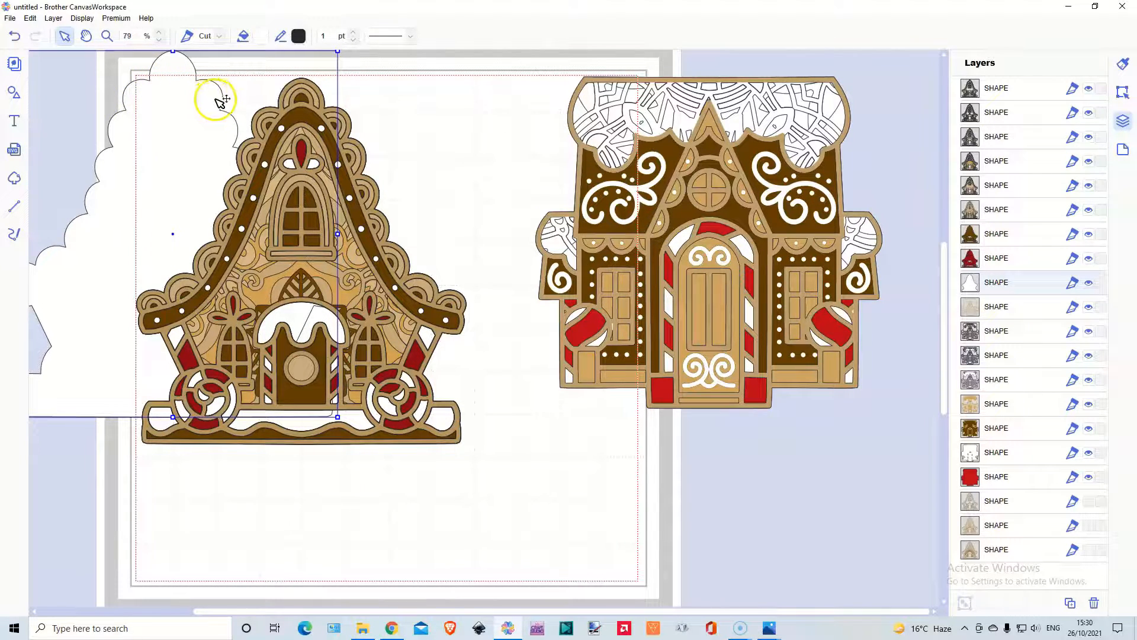
{"action": "left_click_drag", "start_coordinate": [165, 101], "coordinate": [282, 125]}
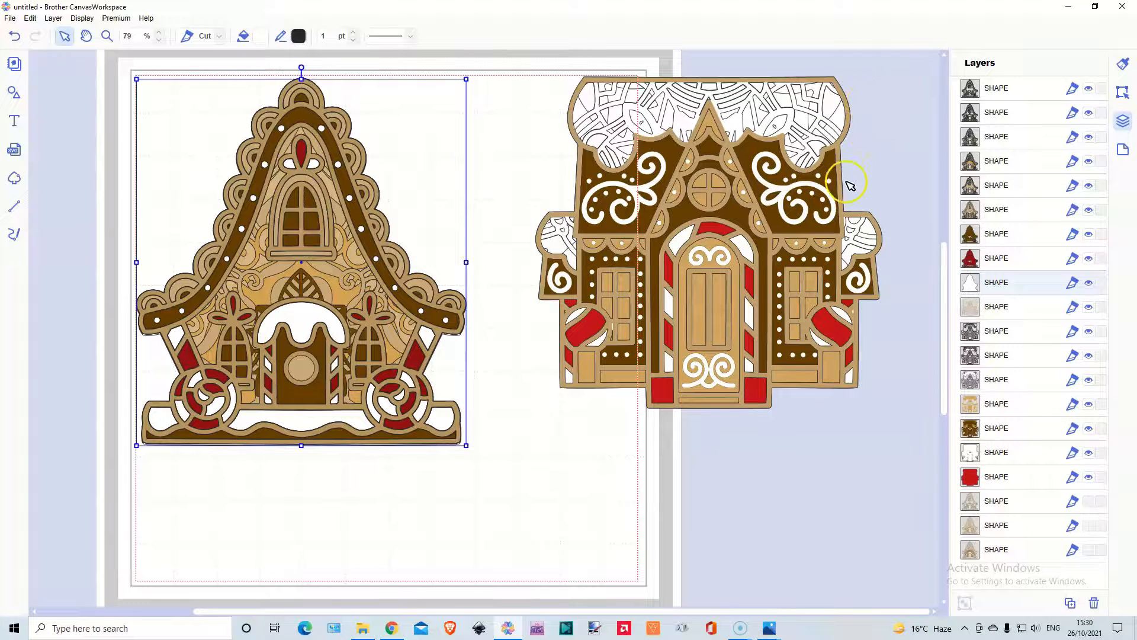
{"action": "left_click", "coordinate": [837, 331]}
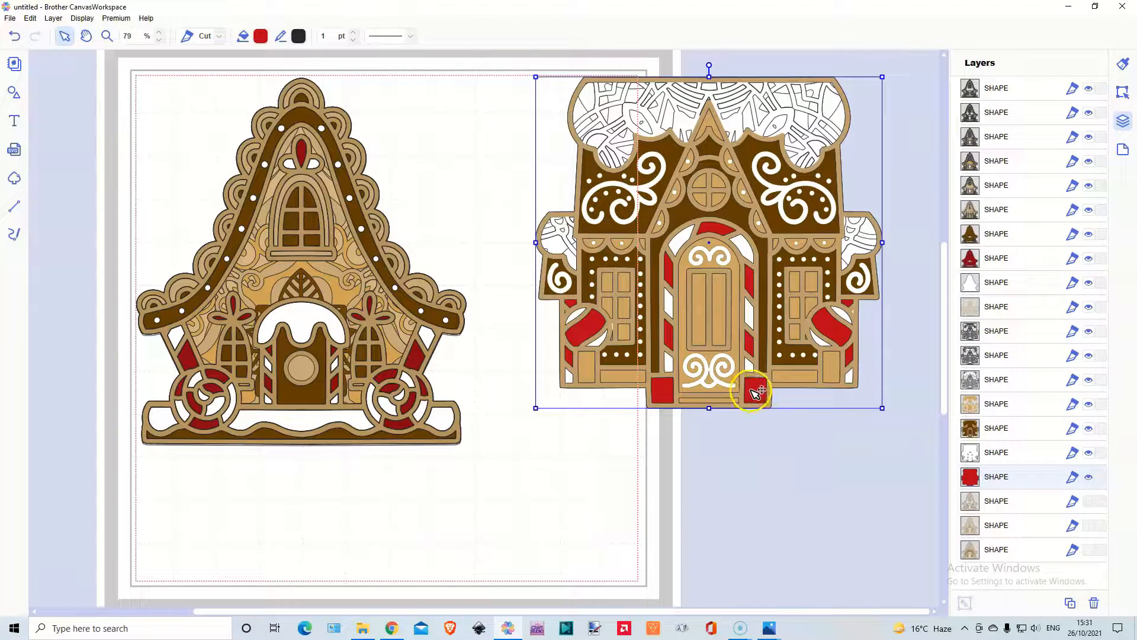
{"action": "left_click_drag", "start_coordinate": [758, 418], "coordinate": [757, 392]}
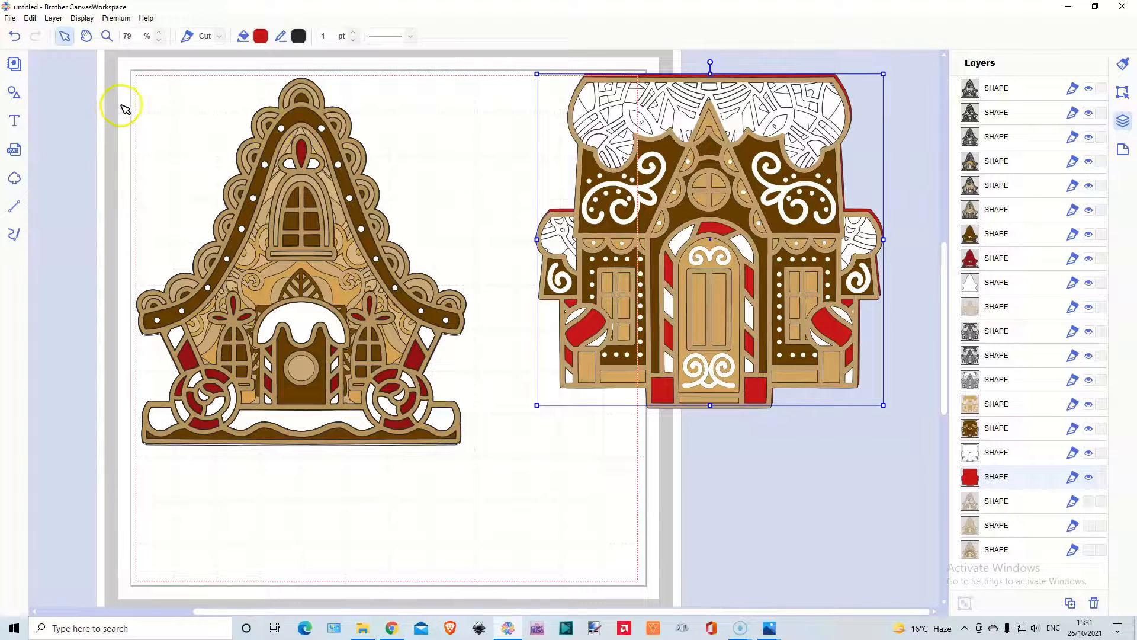
Import the All layers SVG from the Gingerbread house 02 folder onto the mat and undo the import.
{"action": "left_click_drag", "start_coordinate": [137, 76], "coordinate": [498, 474]}
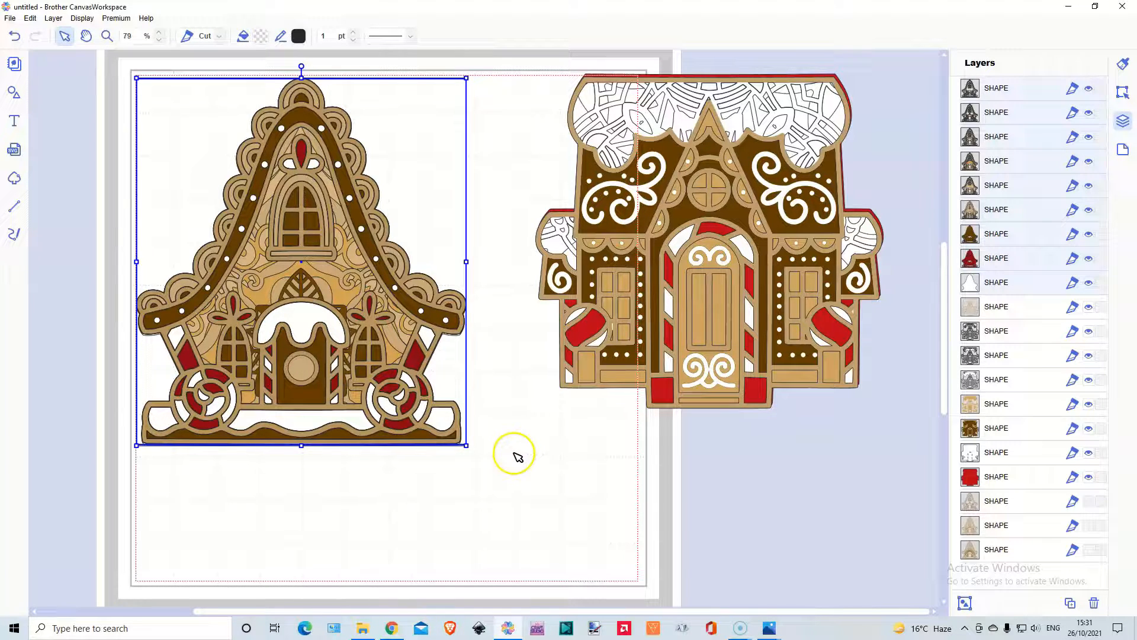
{"action": "left_click", "coordinate": [15, 152]}
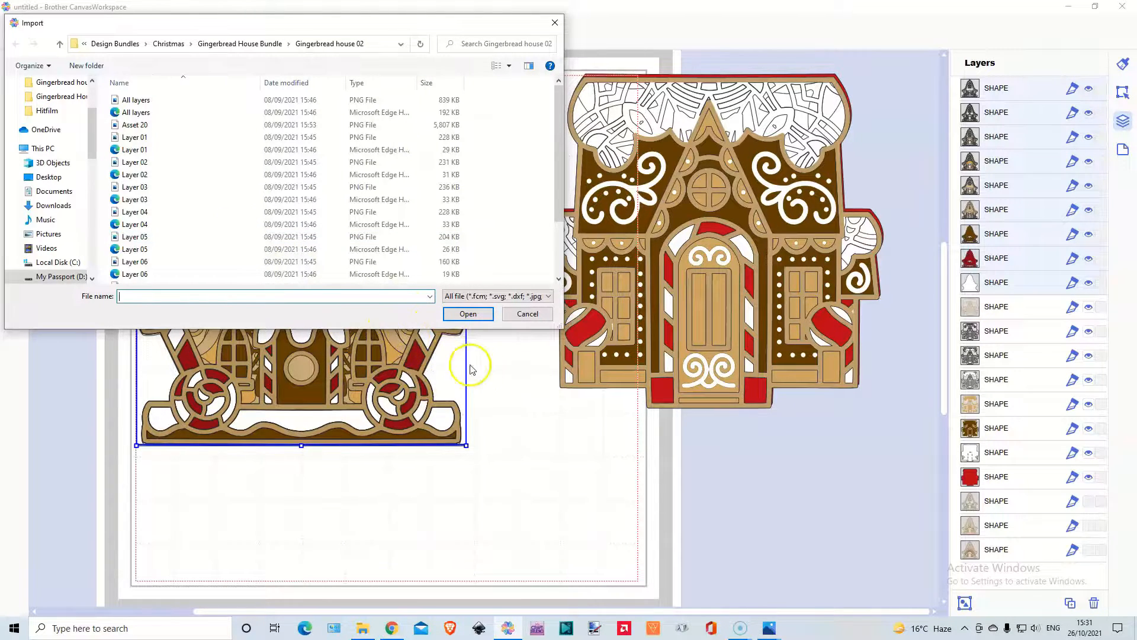
{"action": "double_click", "coordinate": [148, 114]}
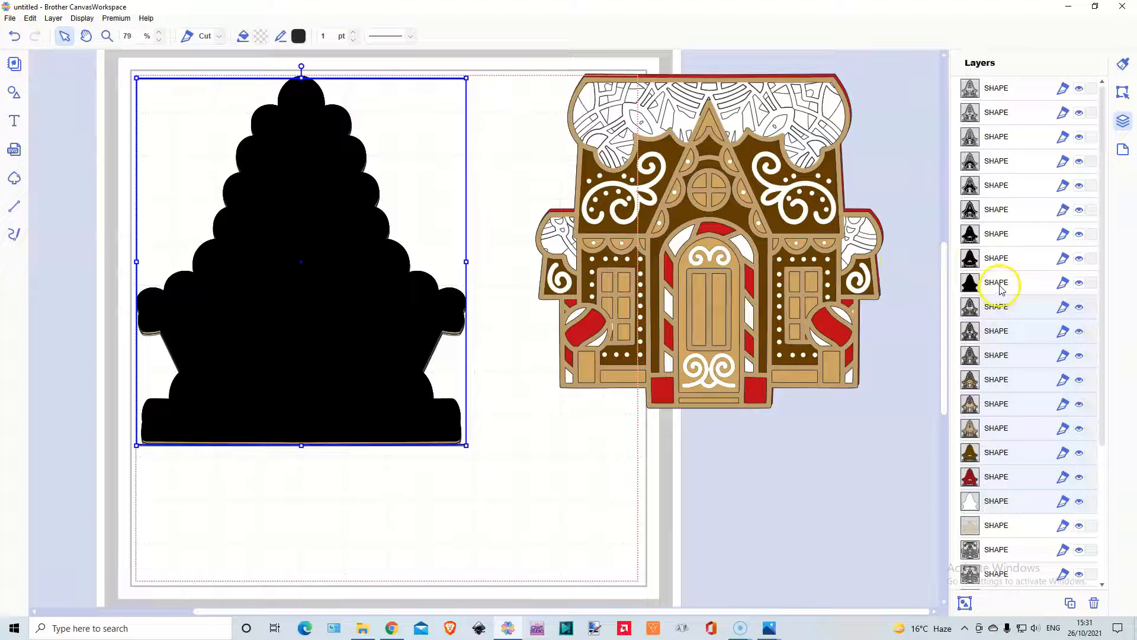
{"action": "left_click", "coordinate": [14, 37]}
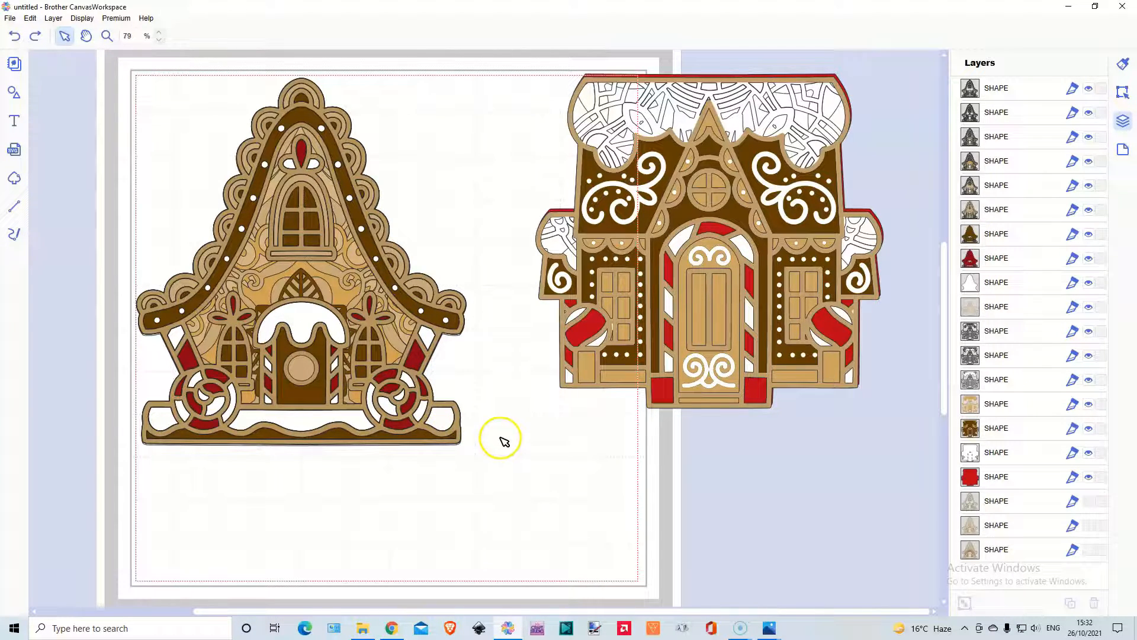
Select all layers of the steep-roofed house and align them on their horizontal and vertical centres.
{"action": "left_click_drag", "start_coordinate": [100, 83], "coordinate": [517, 471]}
{"action": "left_click", "coordinate": [1123, 93]}
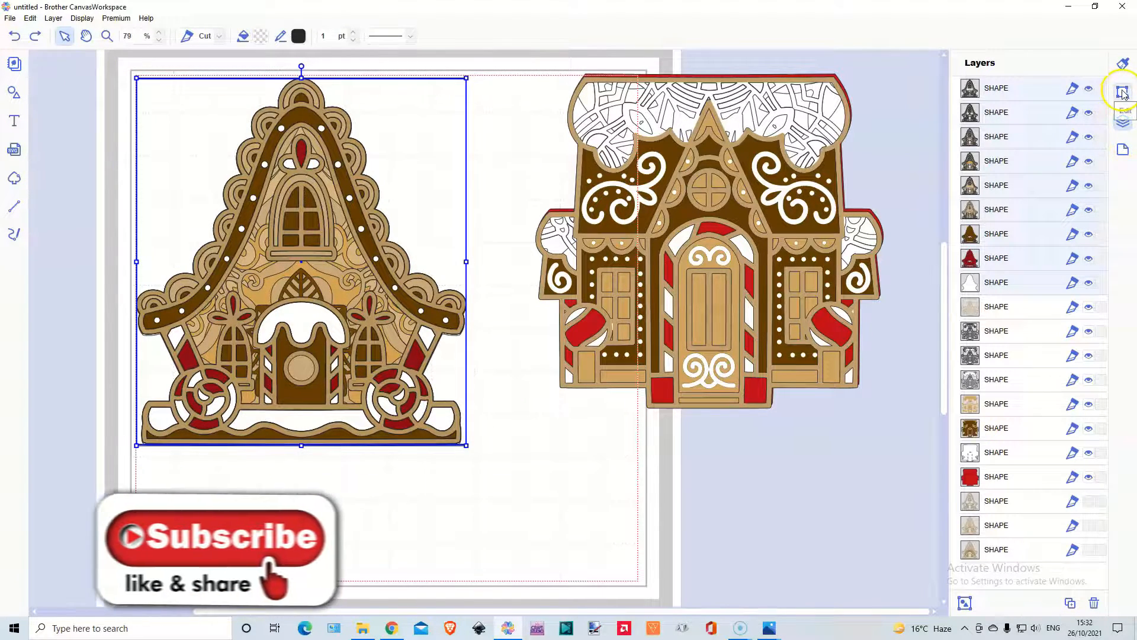
{"action": "left_click", "coordinate": [996, 385]}
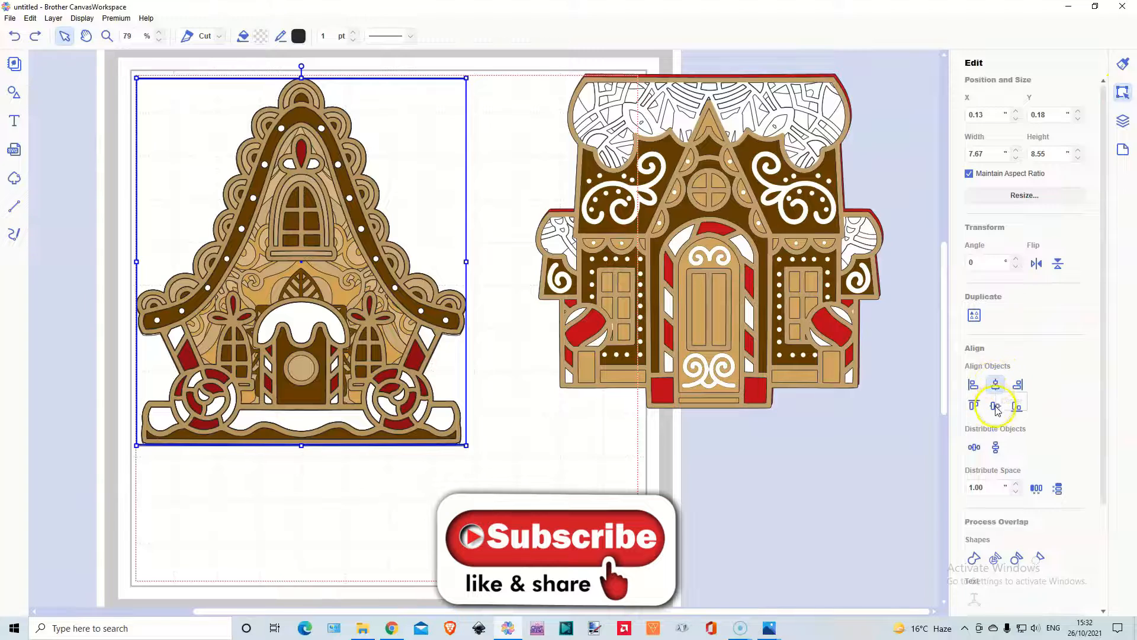
{"action": "left_click", "coordinate": [996, 407]}
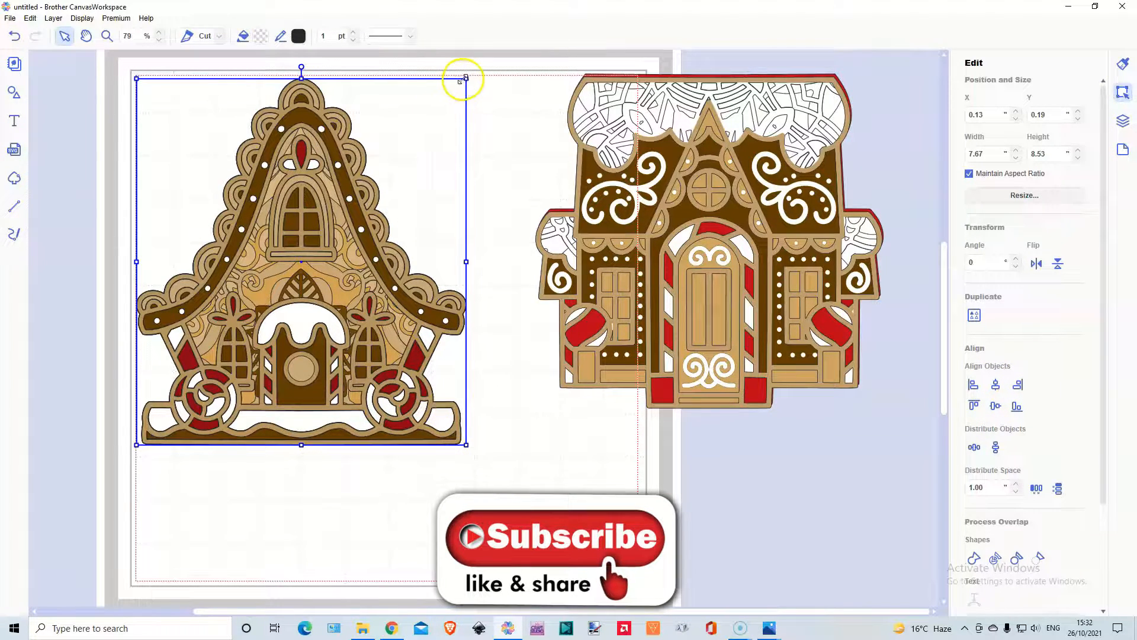
Scale the steep-roofed house proportionally to about 5.23 by 5.81 inches, move it to about X 0.20, Y 2.00 inches, and deselect it.
{"action": "left_click_drag", "start_coordinate": [466, 77], "coordinate": [362, 179]}
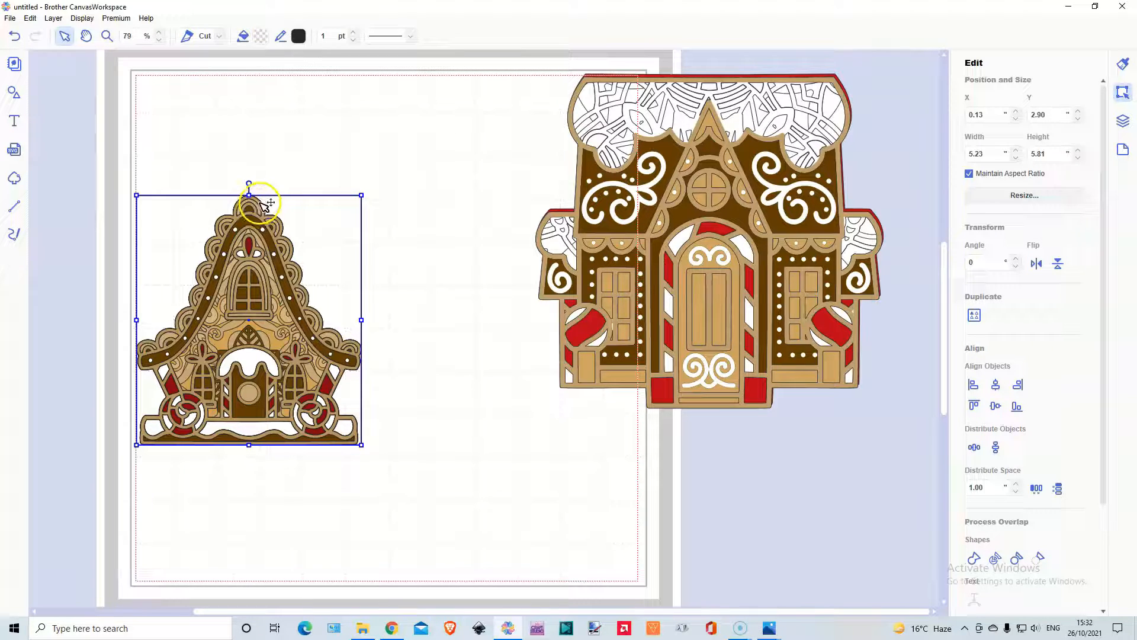
{"action": "left_click_drag", "start_coordinate": [266, 206], "coordinate": [268, 167]}
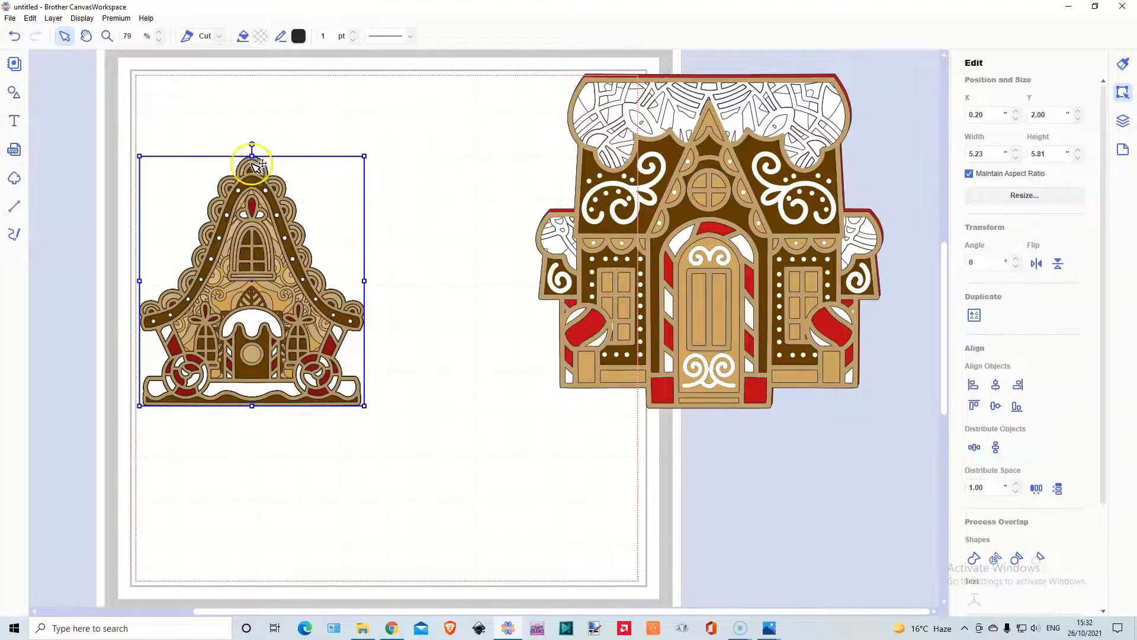
{"action": "left_click", "coordinate": [155, 136]}
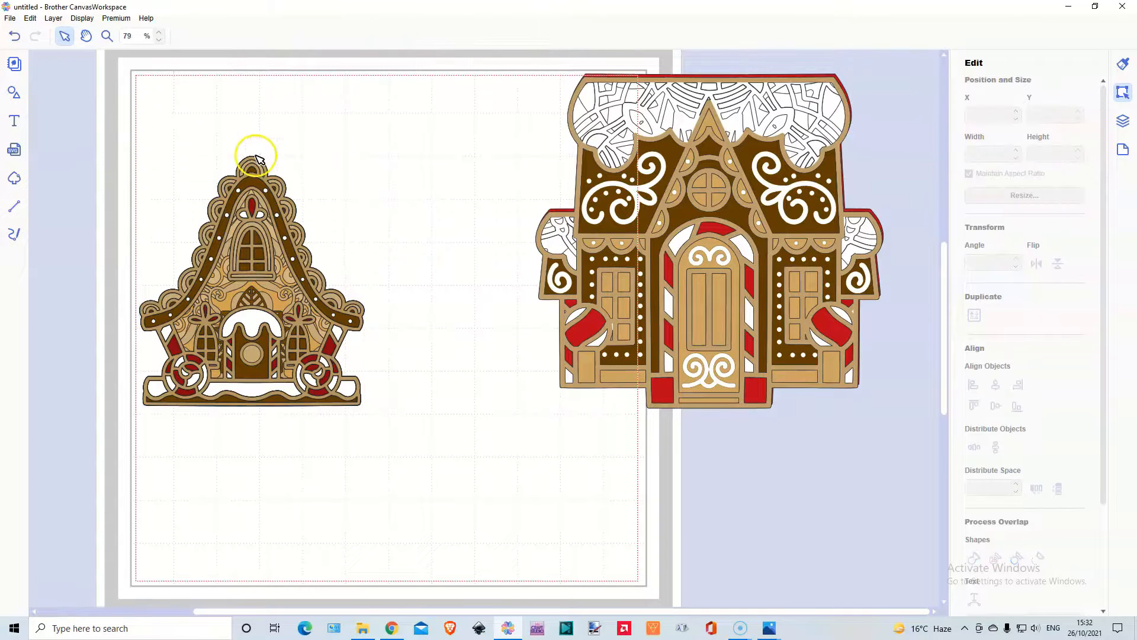
Move the small house's top tan outline to about X 4.16, Y 0.42 inches and its white base to about X 5.09, Y 3.51 inches.
{"action": "left_click", "coordinate": [261, 162]}
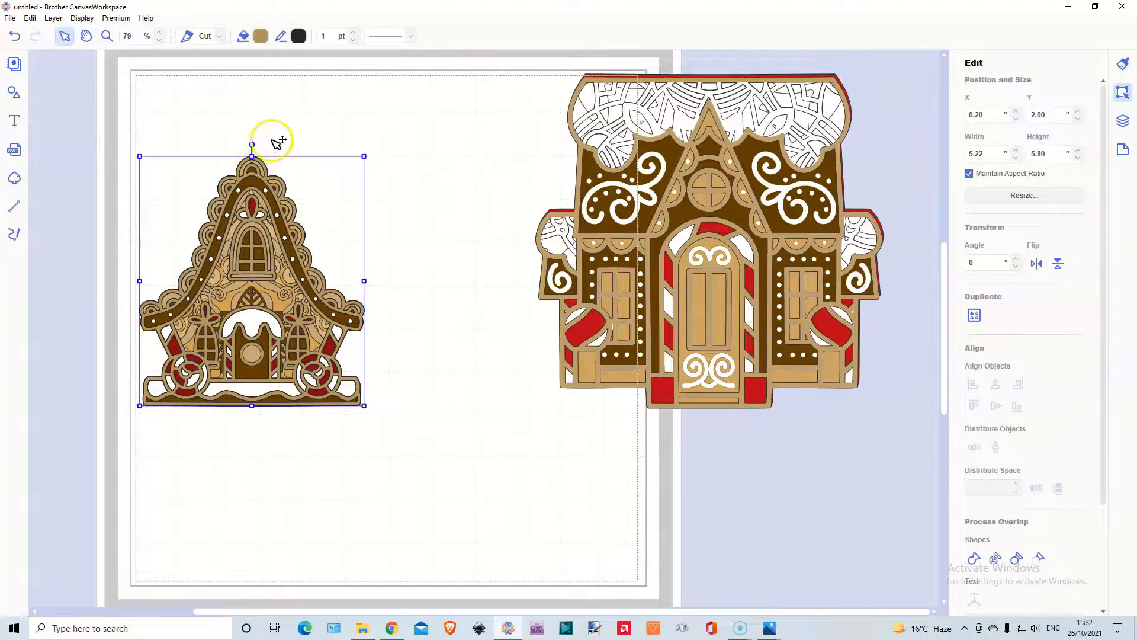
{"action": "left_click_drag", "start_coordinate": [261, 160], "coordinate": [441, 90]}
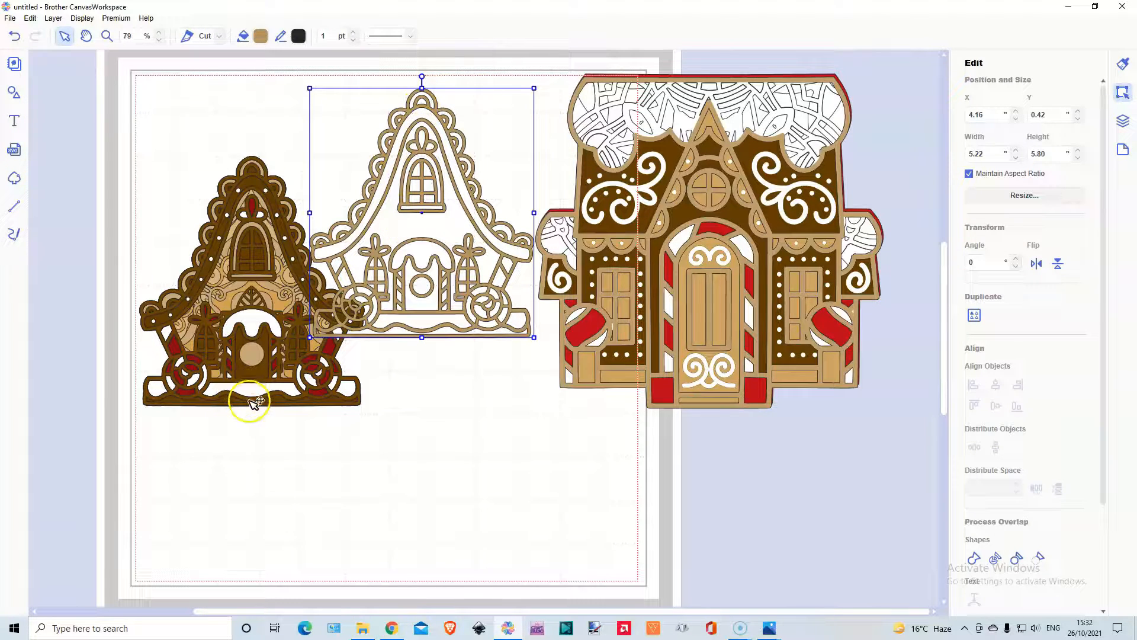
{"action": "left_click_drag", "start_coordinate": [252, 398], "coordinate": [456, 456]}
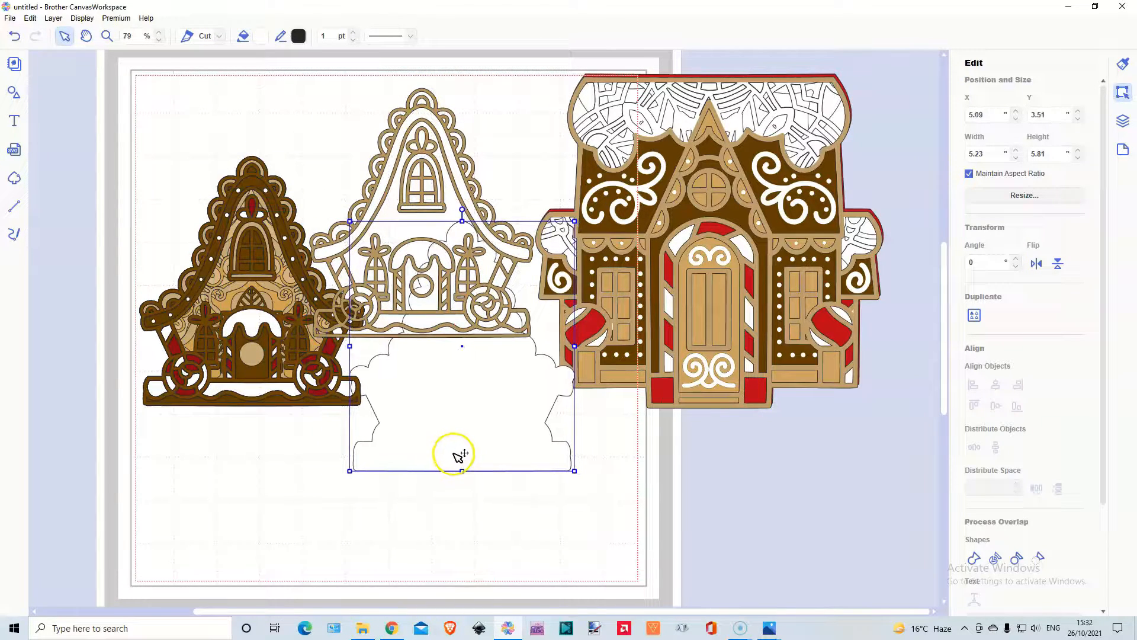
Stack the small house's dark brown layer, tan outline and red layer over the separated white base, at about X 5.07, Y 3.52 inches.
{"action": "left_click", "coordinate": [255, 370]}
{"action": "left_click_drag", "start_coordinate": [260, 372], "coordinate": [467, 437]}
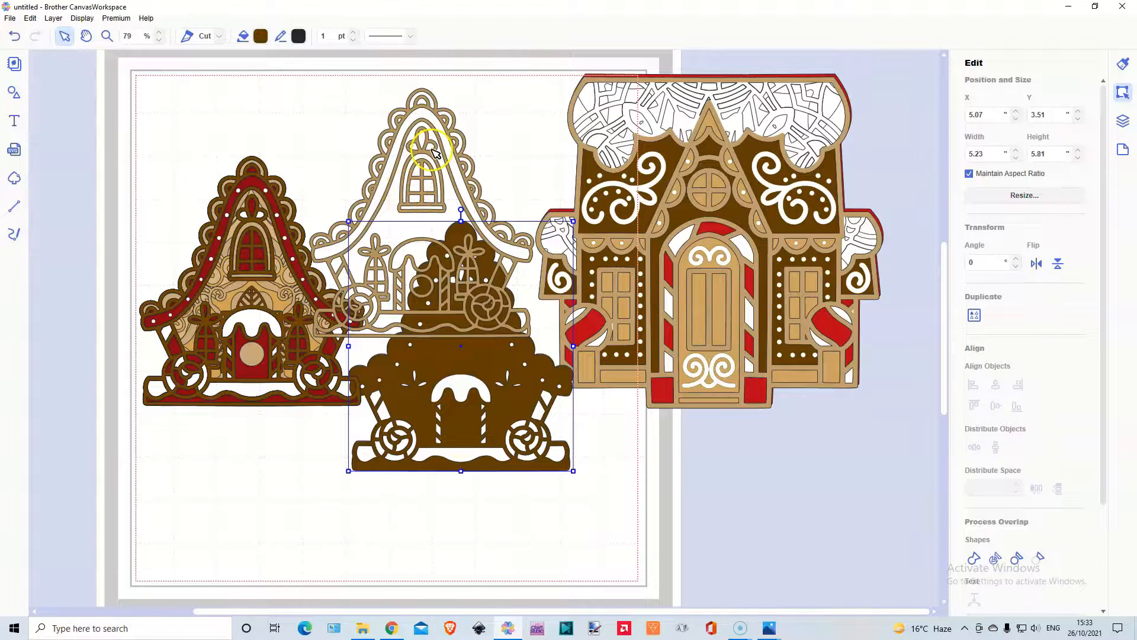
{"action": "left_click_drag", "start_coordinate": [431, 153], "coordinate": [469, 284]}
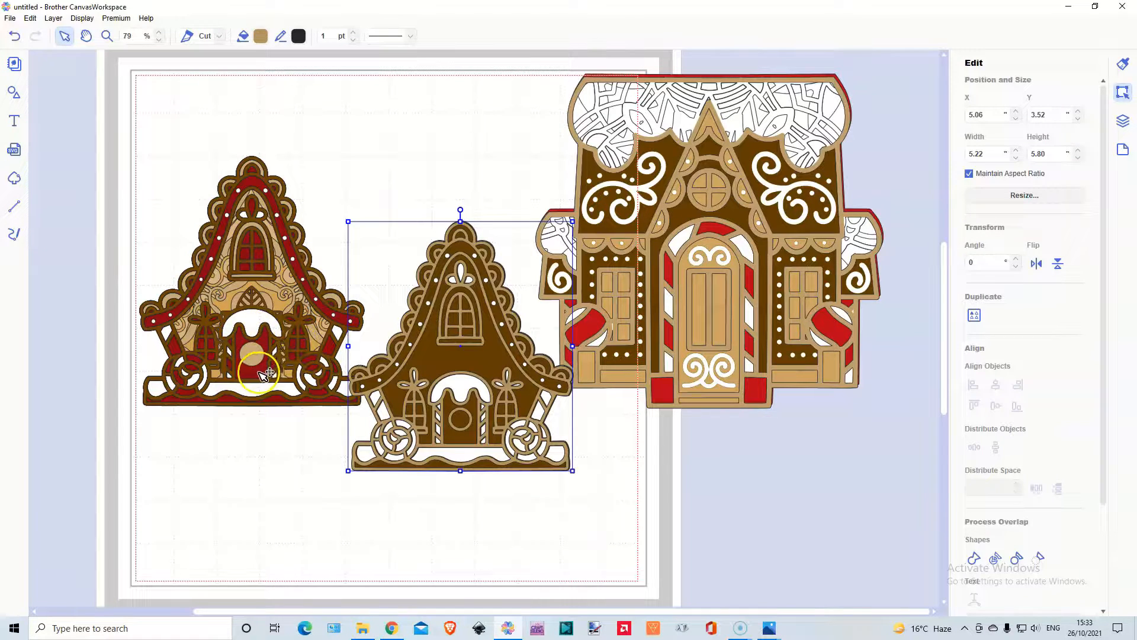
{"action": "left_click_drag", "start_coordinate": [267, 370], "coordinate": [471, 440]}
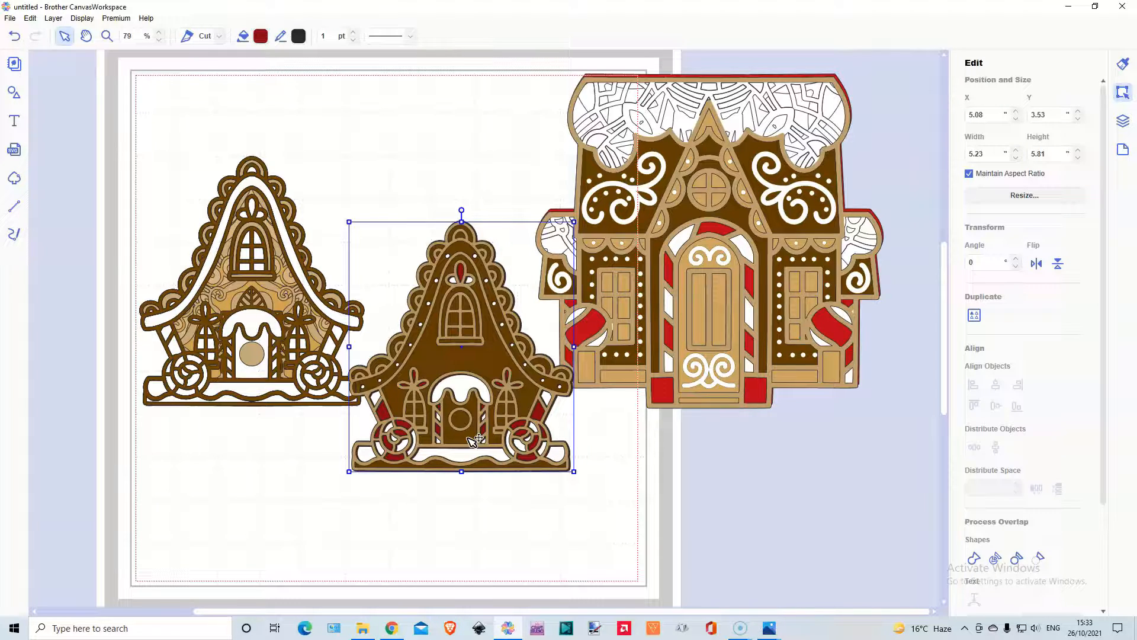
Return the red layer to the steep-roofed house at about X 0.17, Y 2.02 inches and scale the remaining small-house stack to about 3.57 by 3.97 inches.
{"action": "left_click_drag", "start_coordinate": [474, 440], "coordinate": [258, 375]}
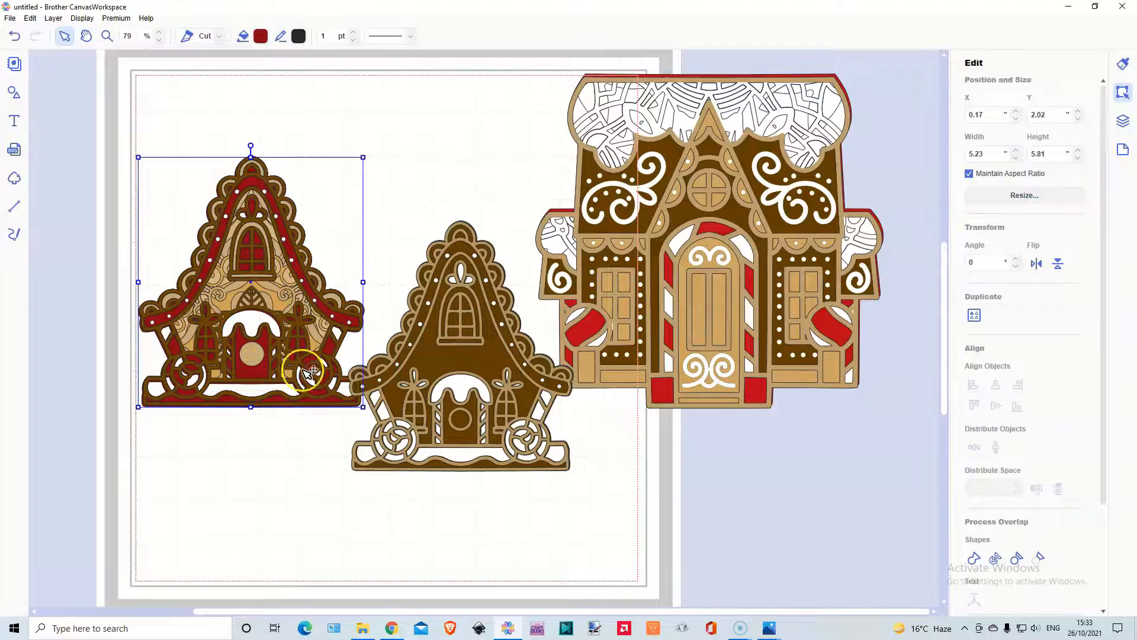
{"action": "left_click_drag", "start_coordinate": [397, 248], "coordinate": [488, 437]}
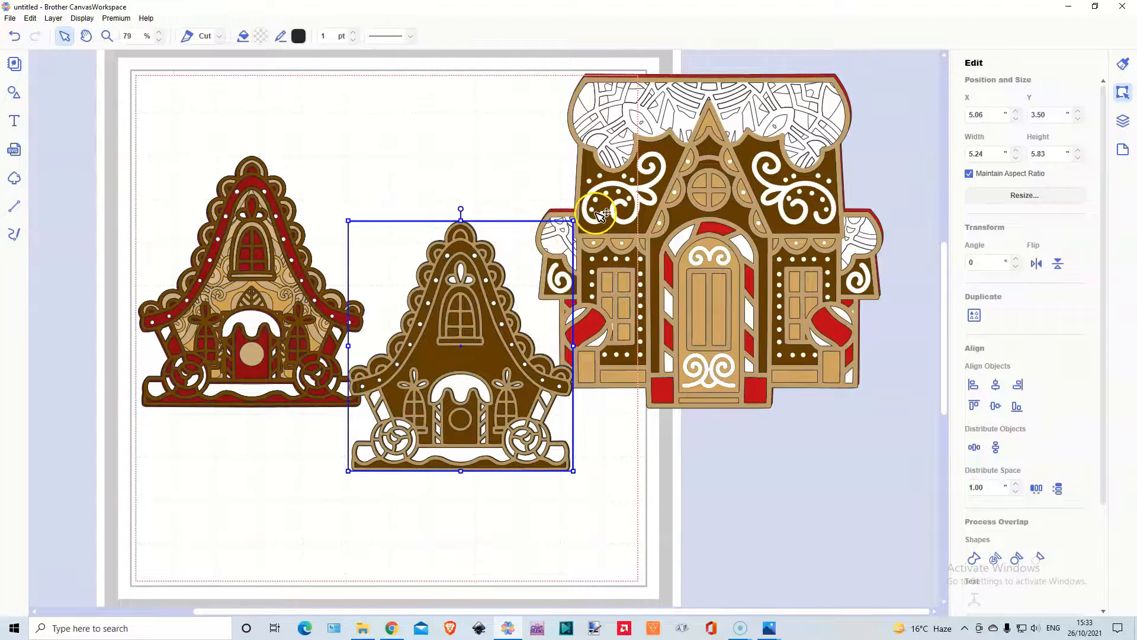
{"action": "left_click_drag", "start_coordinate": [573, 221], "coordinate": [504, 296]}
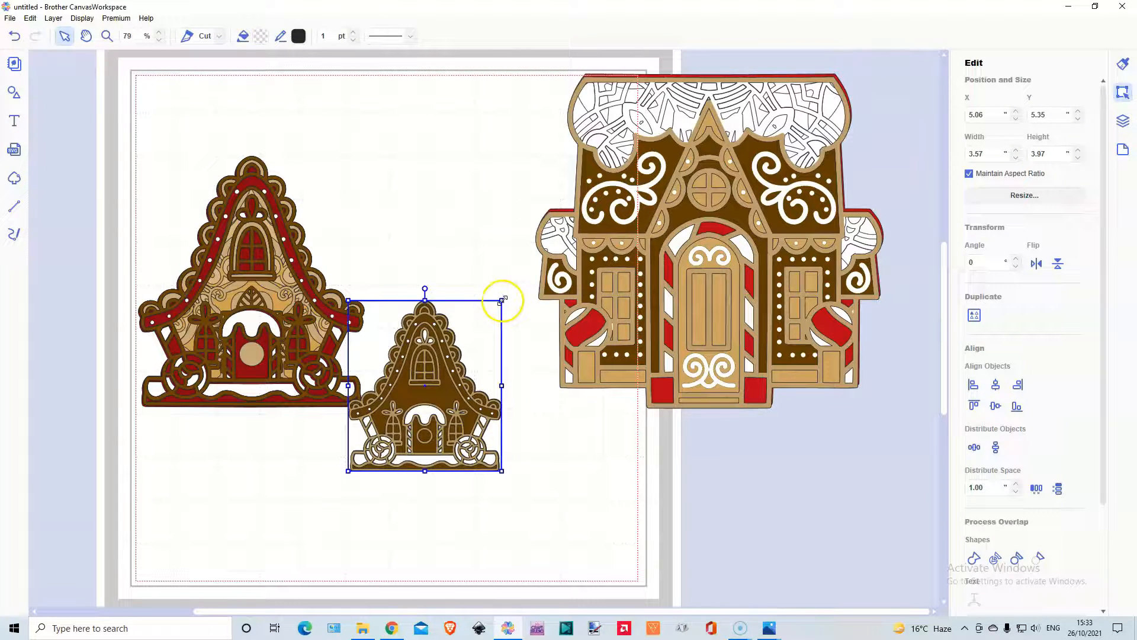
Separate the small house's white base to about X 5.41, Y 6.08 inches, restack its other layers over it, and deselect them.
{"action": "left_click_drag", "start_coordinate": [429, 427], "coordinate": [447, 443]}
{"action": "left_click", "coordinate": [451, 354]}
{"action": "left_click", "coordinate": [427, 255]}
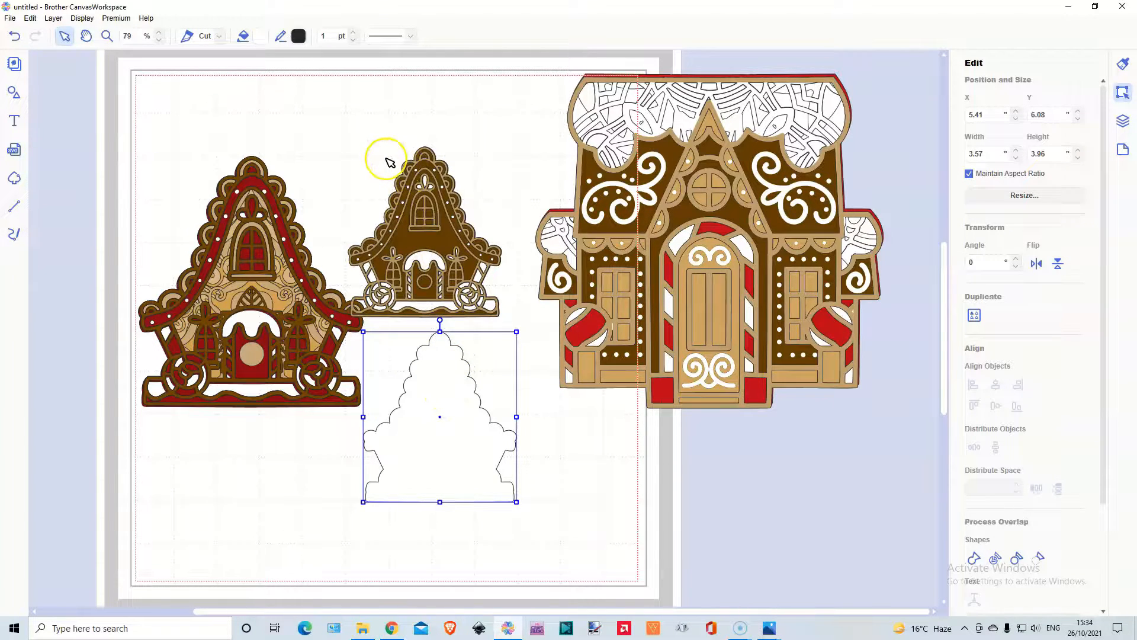
{"action": "left_click", "coordinate": [452, 248]}
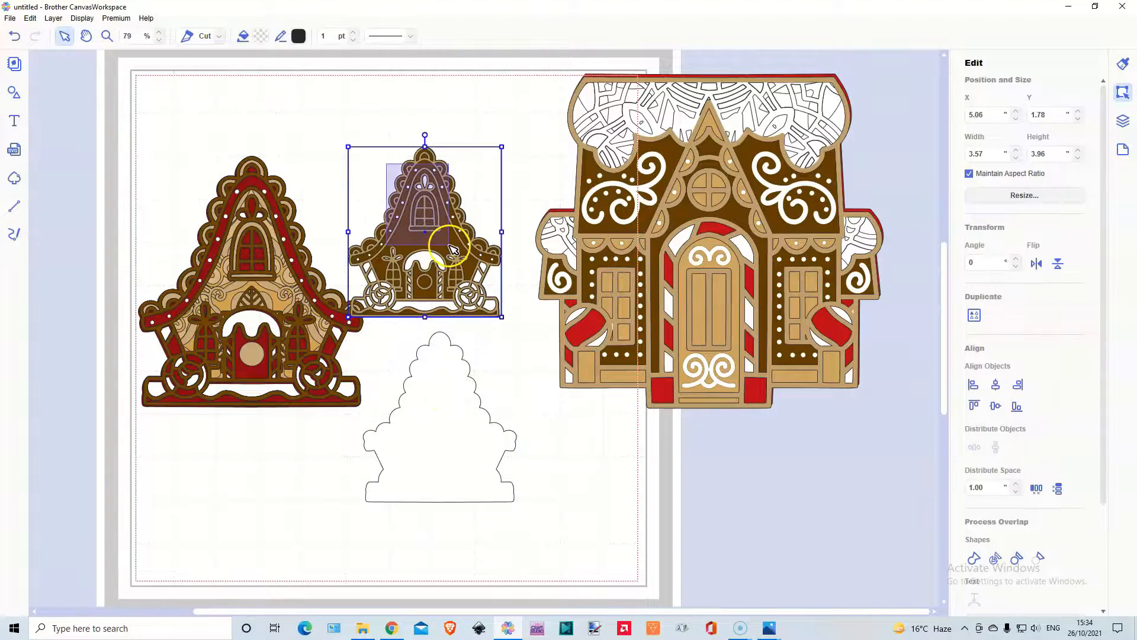
{"action": "left_click_drag", "start_coordinate": [455, 245], "coordinate": [471, 422]}
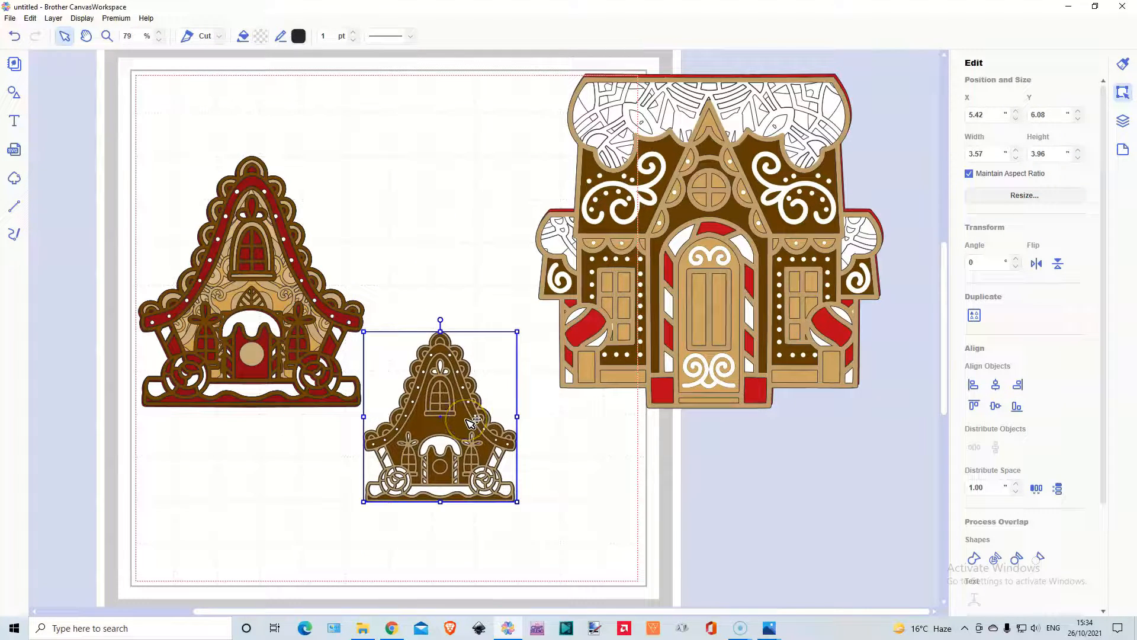
{"action": "left_click", "coordinate": [406, 325]}
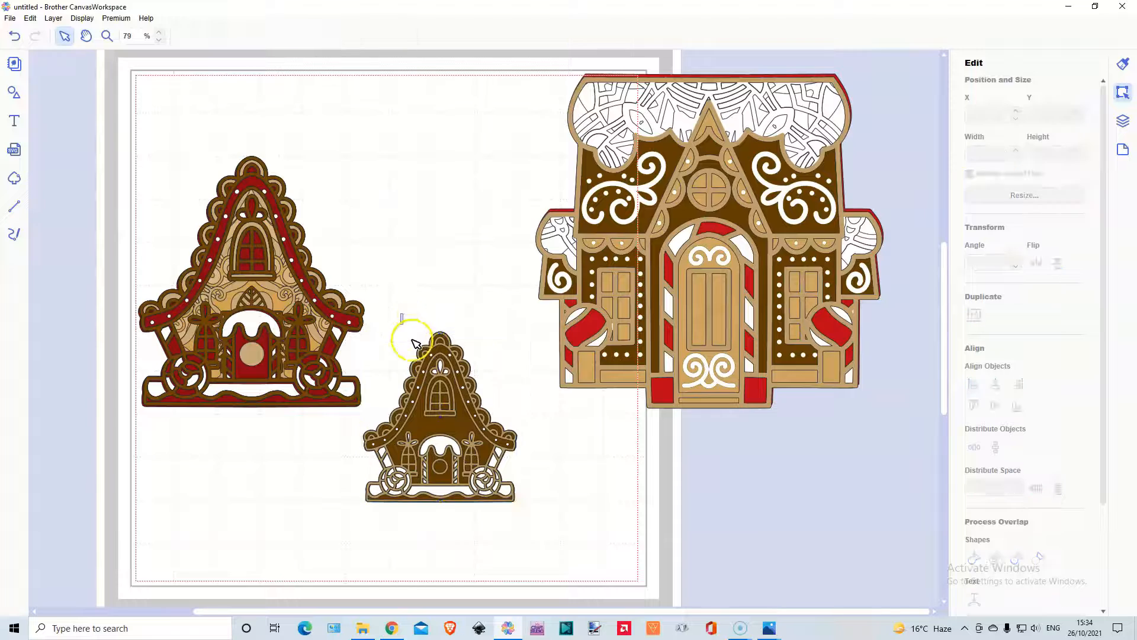
Scale the small brown house proportionally to about 2.70 by 2.99 inches, then select the large steep-roofed house for comparison and deselect it.
{"action": "left_click", "coordinate": [445, 385]}
{"action": "left_click_drag", "start_coordinate": [518, 331], "coordinate": [480, 368]}
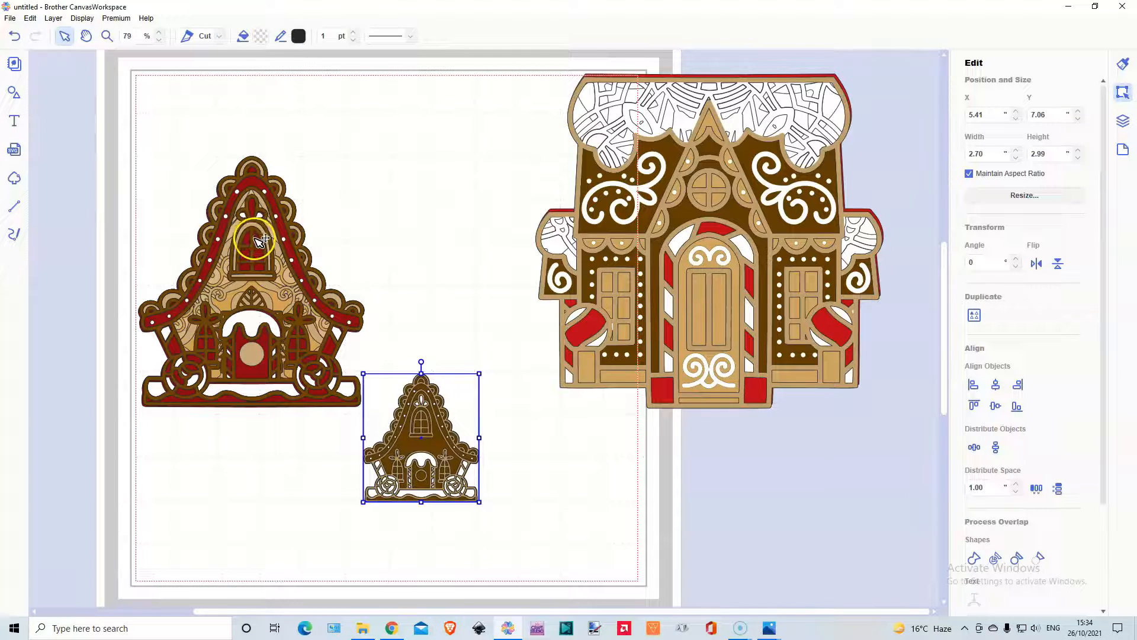
{"action": "left_click", "coordinate": [259, 388]}
{"action": "left_click", "coordinate": [259, 388]}
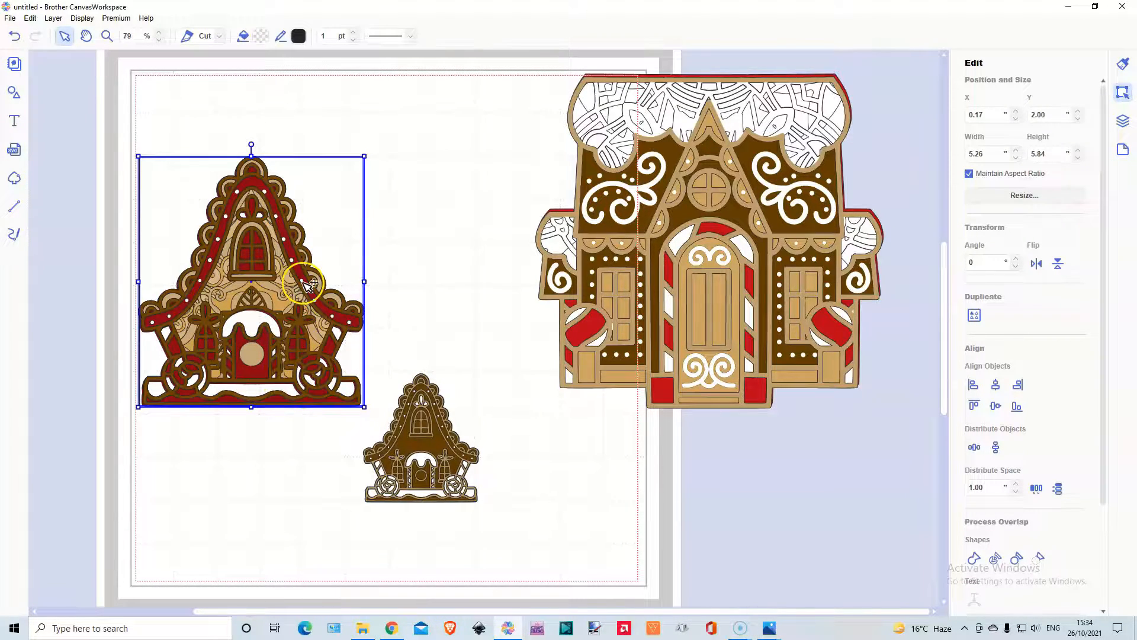
{"action": "left_click", "coordinate": [388, 206]}
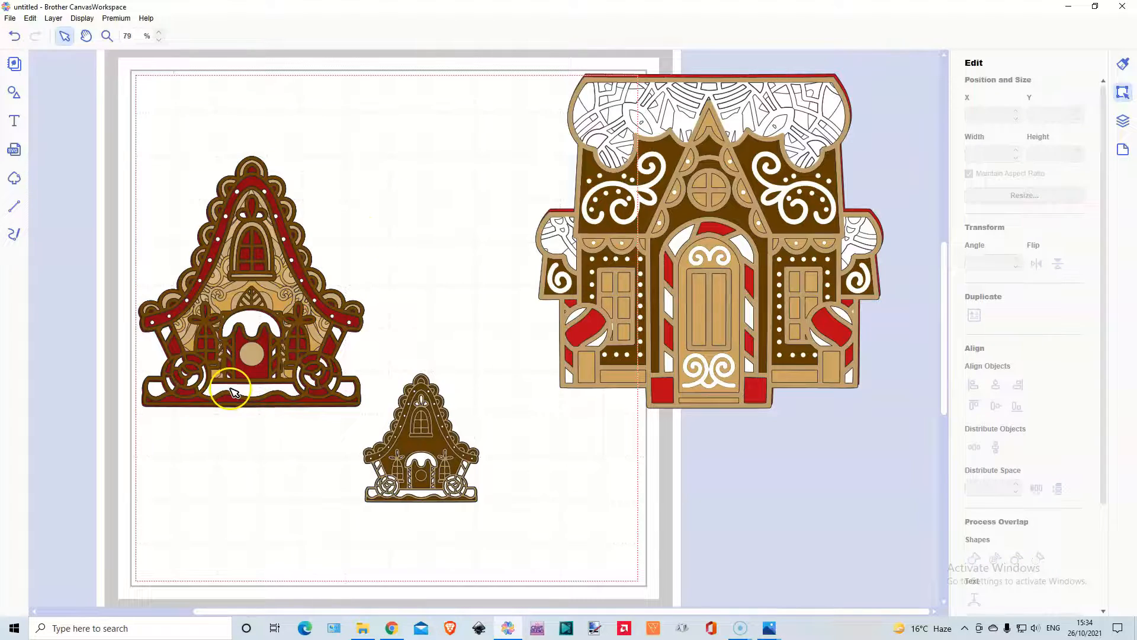
Move the small house's white base out to about X 2.07, Y 8.29 inches and return it to the stack at about X 5.41, Y 7.07 inches.
{"action": "left_click", "coordinate": [425, 461]}
{"action": "left_click_drag", "start_coordinate": [422, 460], "coordinate": [283, 516]}
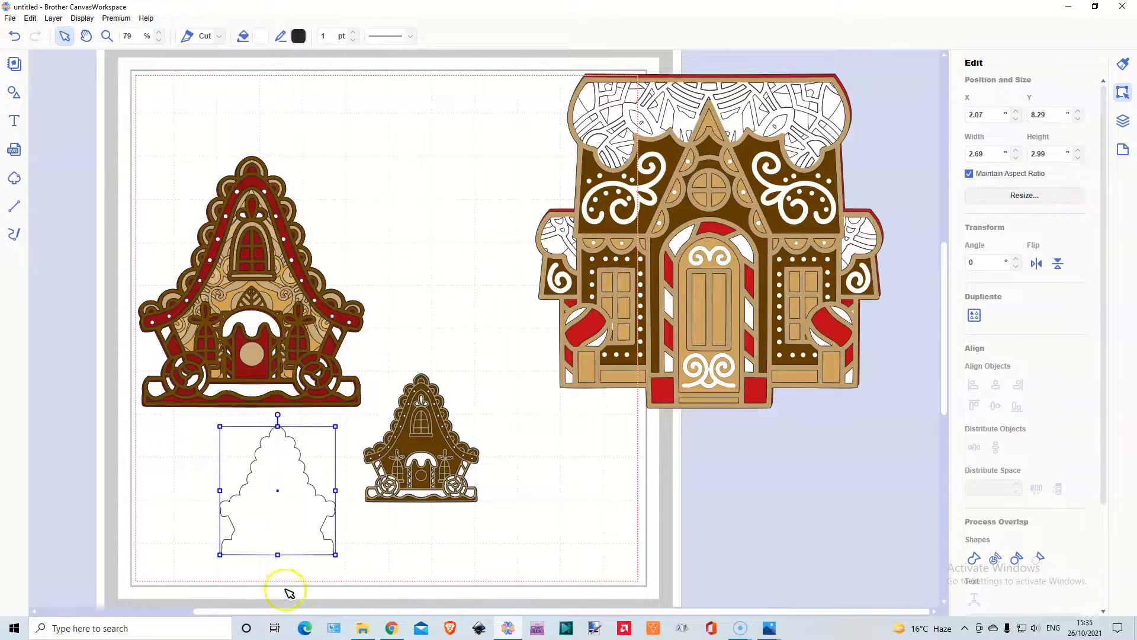
{"action": "left_click", "coordinate": [272, 518]}
{"action": "left_click_drag", "start_coordinate": [273, 519], "coordinate": [414, 465]}
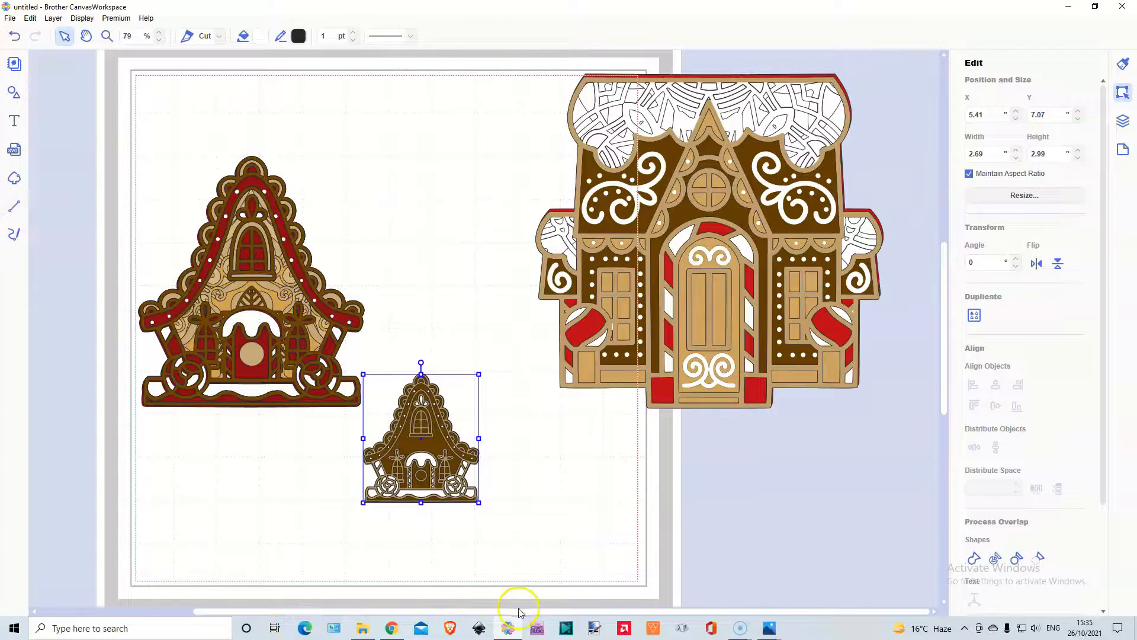
Switch to Photos to examine the assembled layers in Gingerbread House 02.png and close the image.
{"action": "mouse_move", "coordinate": [768, 631]}
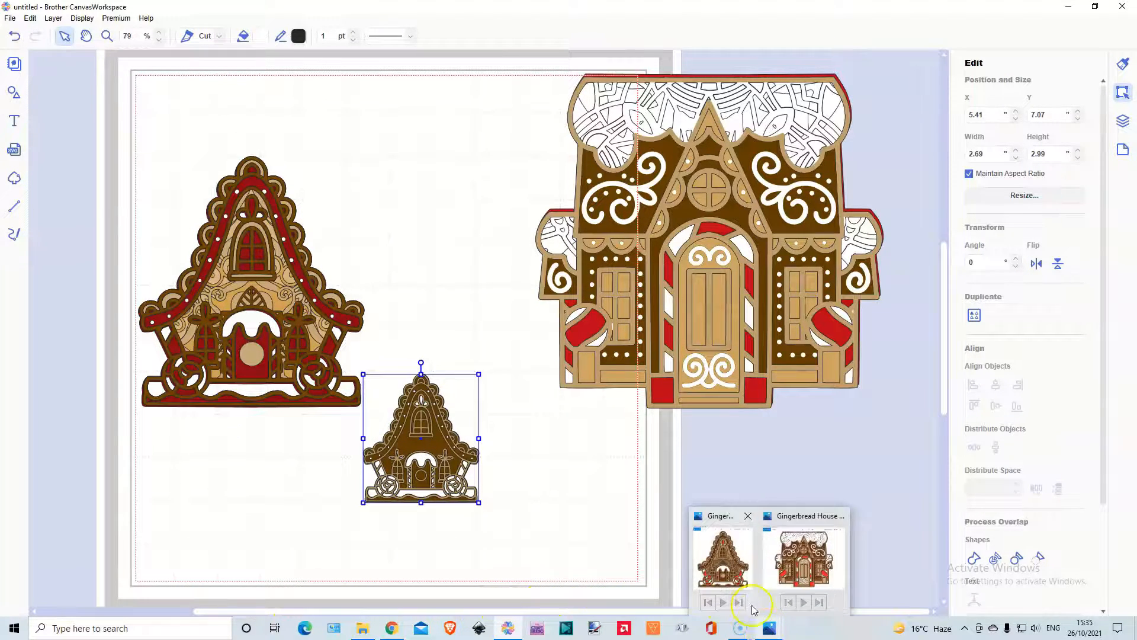
{"action": "left_click", "coordinate": [752, 609]}
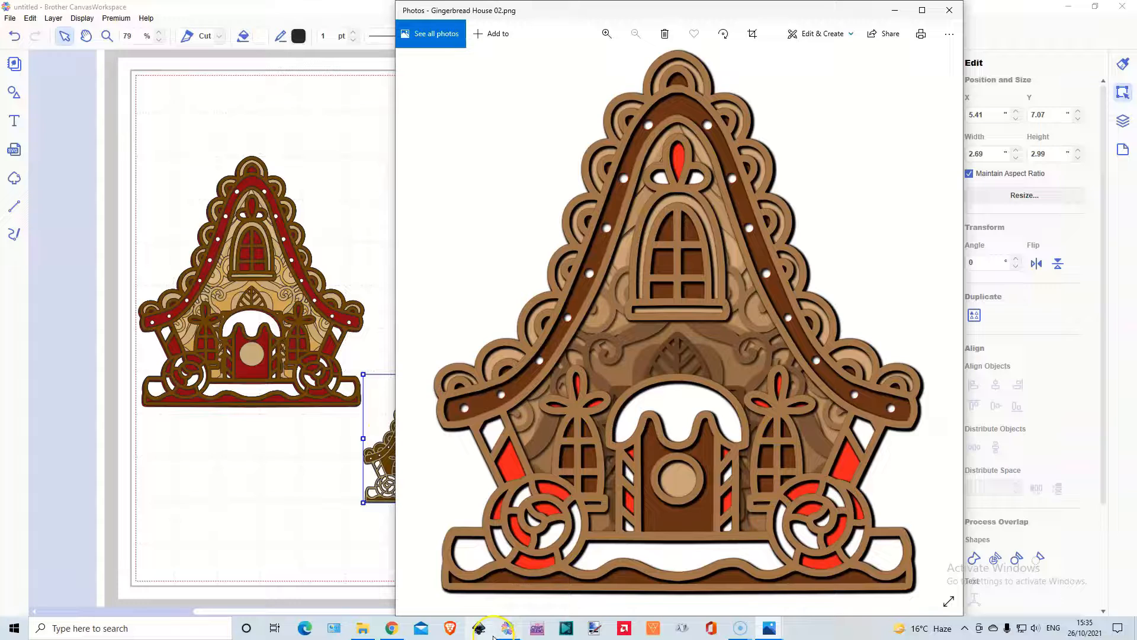
{"action": "left_click", "coordinate": [950, 10]}
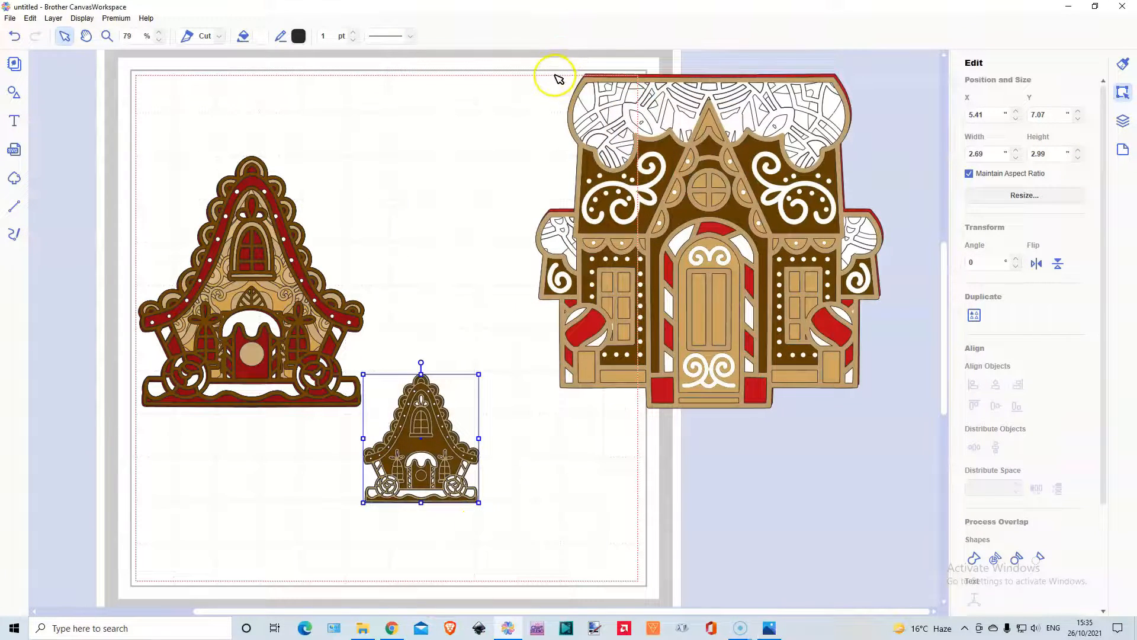
Select all layers of the snow-roofed house and align them on their horizontal and vertical centres.
{"action": "left_click_drag", "start_coordinate": [553, 77], "coordinate": [863, 394]}
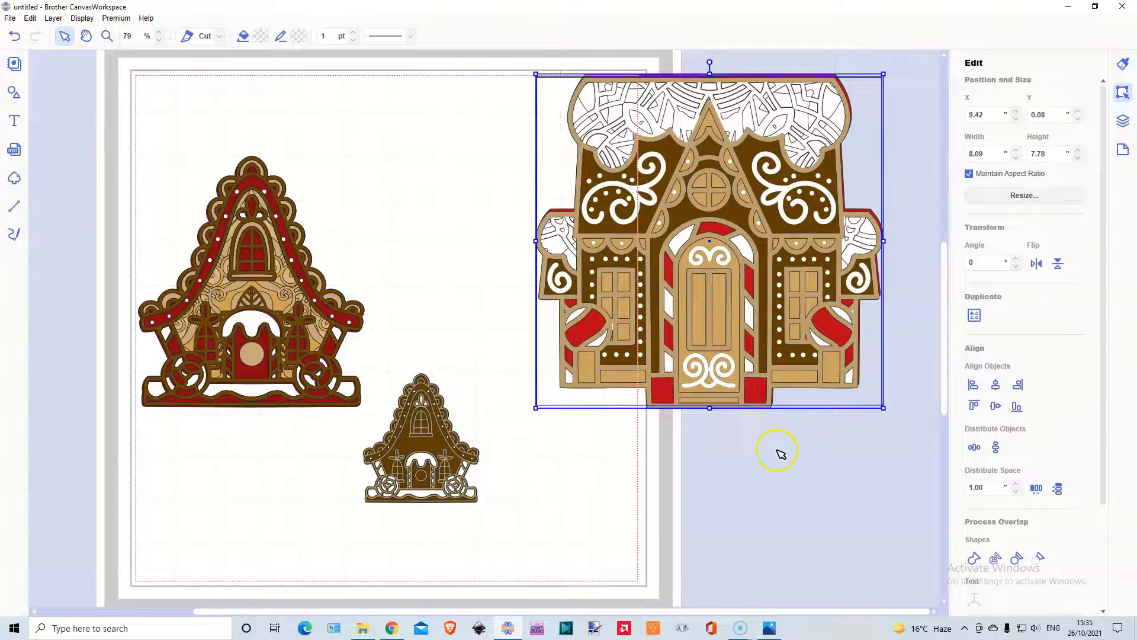
{"action": "left_click", "coordinate": [996, 407]}
{"action": "left_click", "coordinate": [996, 407]}
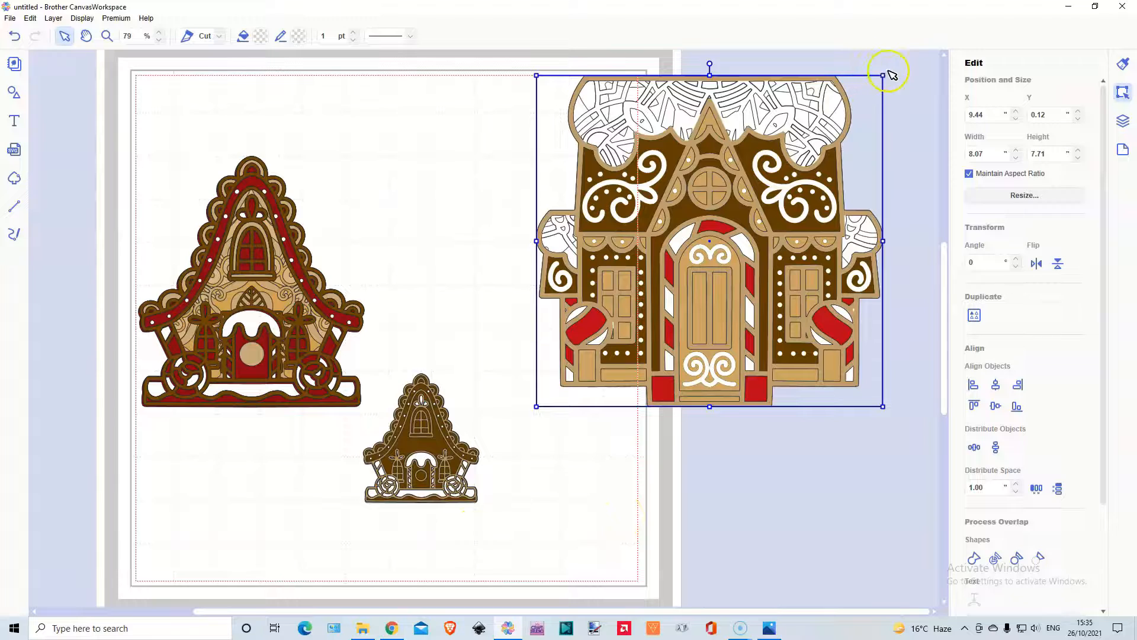
Scale the snow-roofed house to about 5.75 by 5.50 inches and move all three houses off the mat to about X 11.24, Y 0.59 inches.
{"action": "left_click_drag", "start_coordinate": [881, 77], "coordinate": [784, 171]}
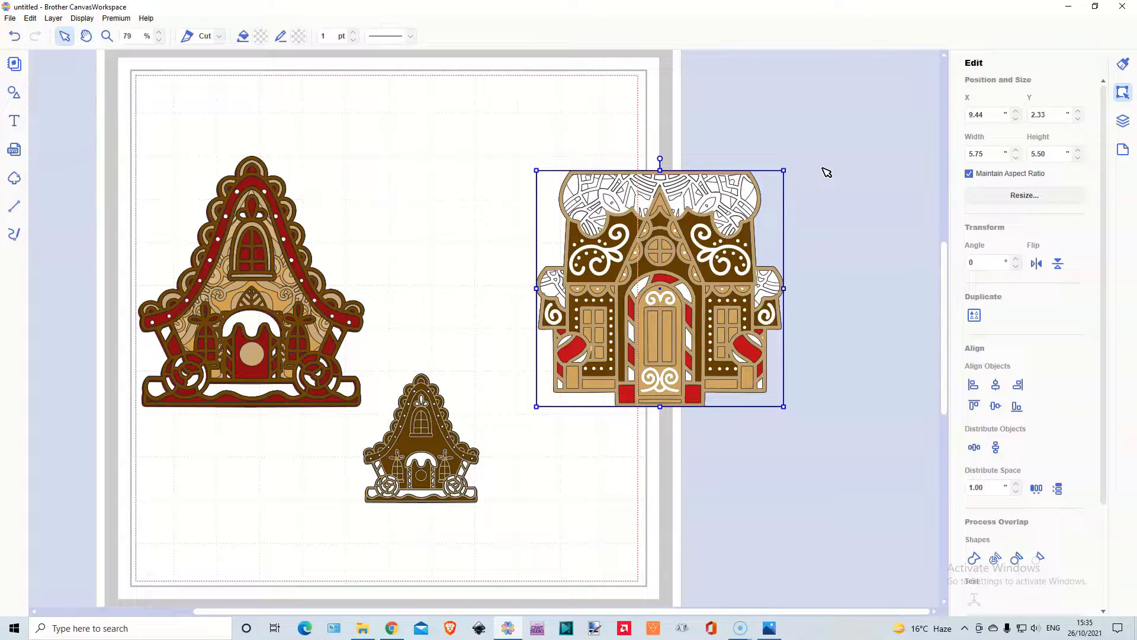
{"action": "left_click_drag", "start_coordinate": [139, 202], "coordinate": [546, 542]}
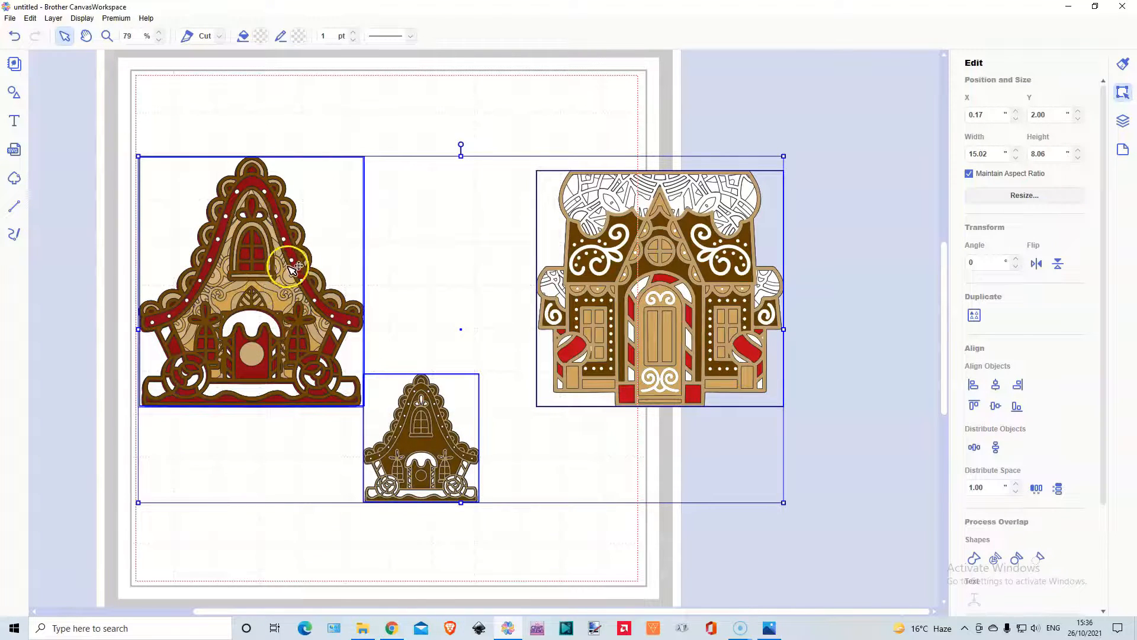
{"action": "left_click_drag", "start_coordinate": [305, 273], "coordinate": [758, 241]}
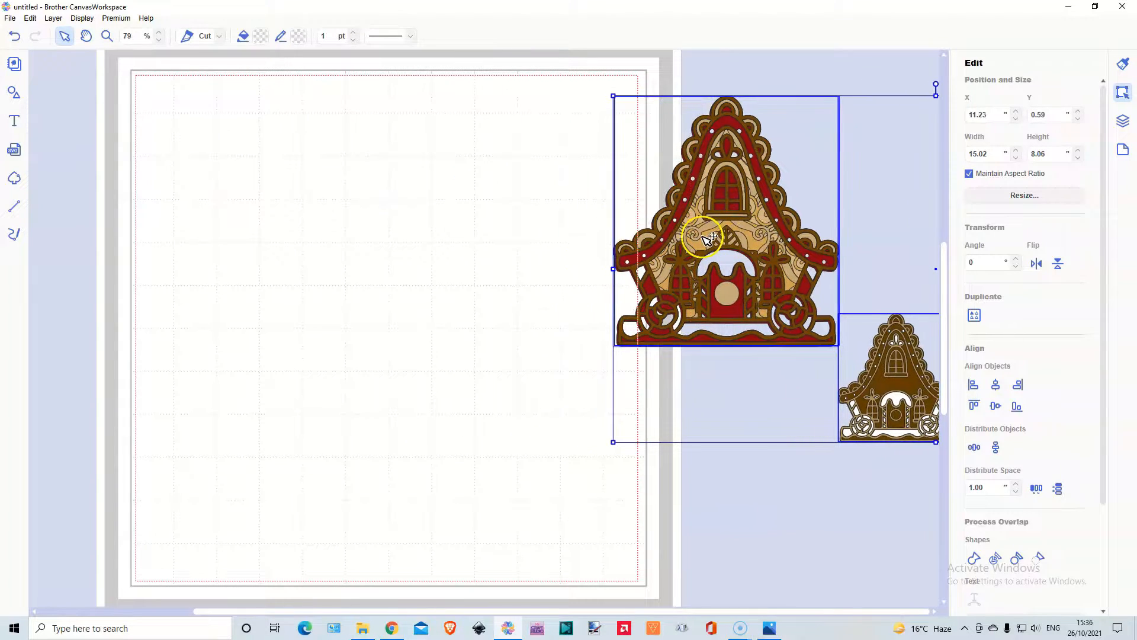
Add a plain square, set its width to 5 inches with the aspect ratio maintained, and place it at about X 0.33, Y 0.37 inches.
{"action": "left_click", "coordinate": [15, 94]}
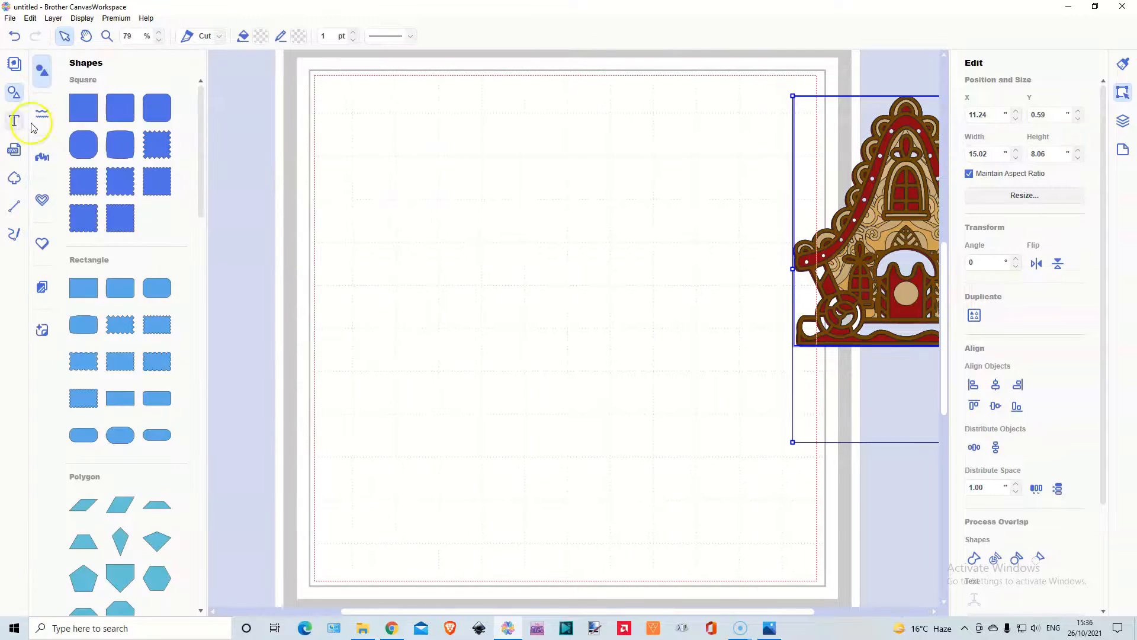
{"action": "left_click", "coordinate": [75, 112]}
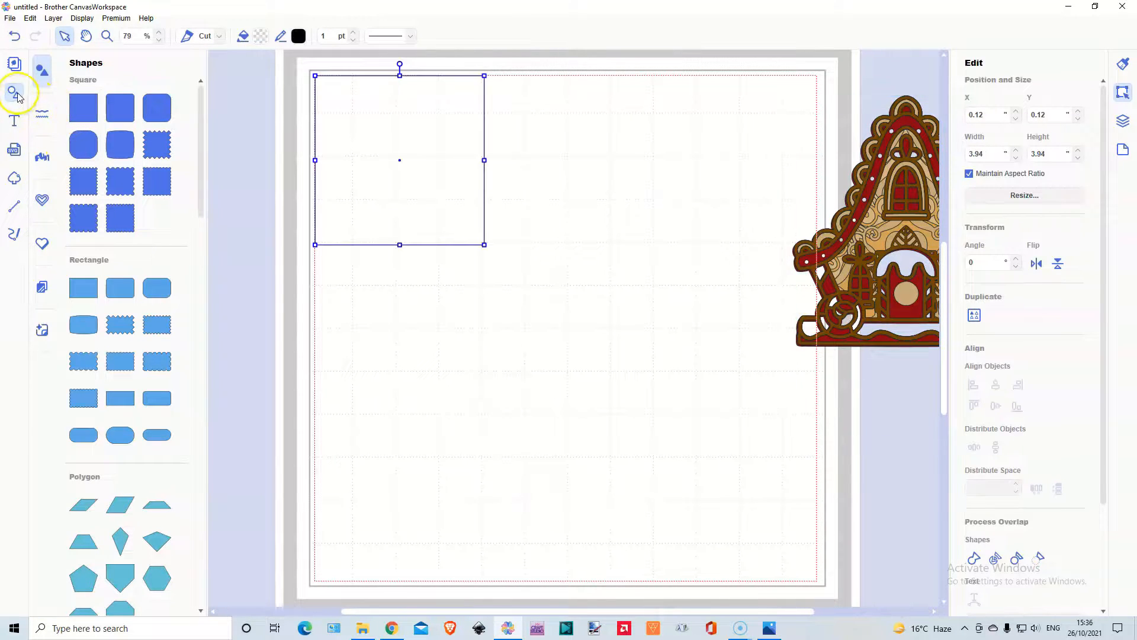
{"action": "left_click", "coordinate": [15, 94]}
{"action": "left_click_drag", "start_coordinate": [184, 122], "coordinate": [276, 232]}
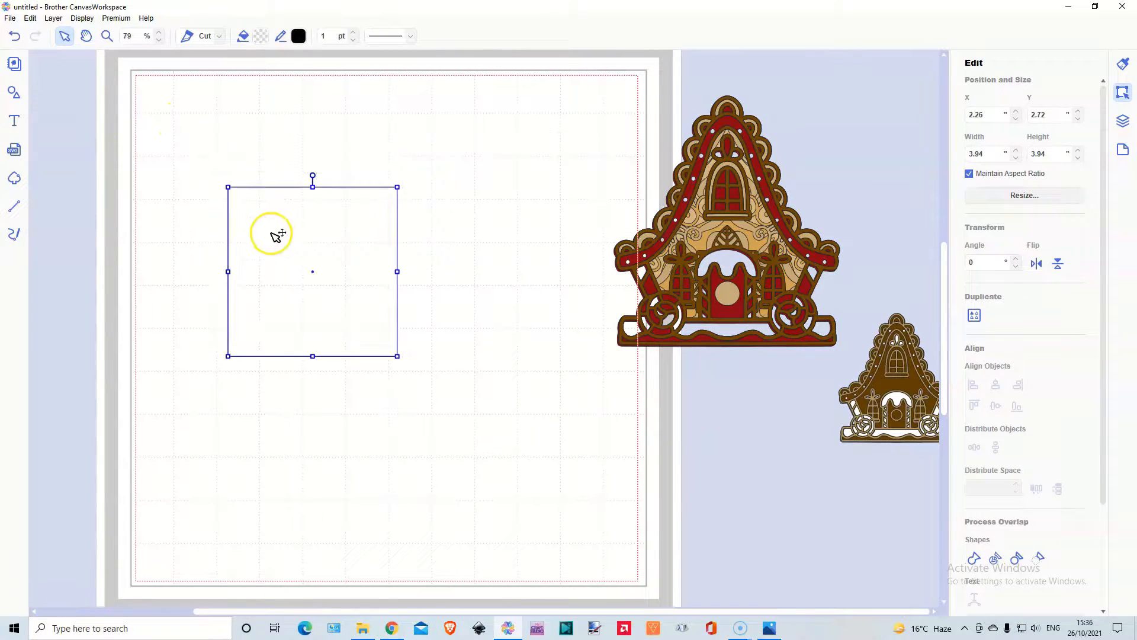
{"action": "double_click", "coordinate": [990, 154]}
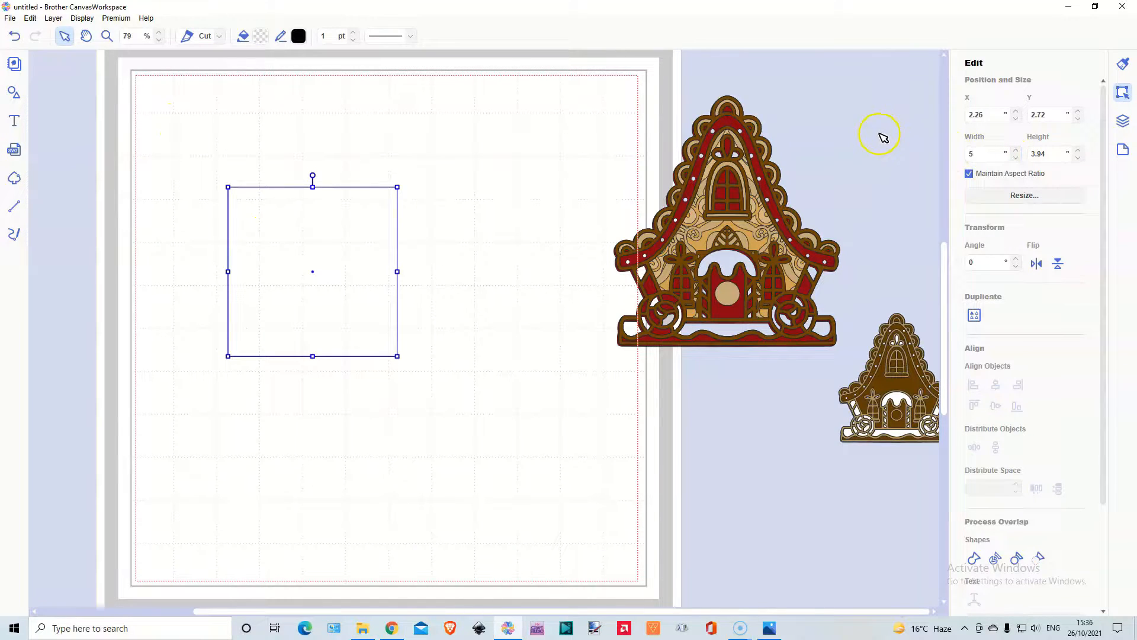
{"action": "type", "text": "5"}
{"action": "key", "text": "Return"}
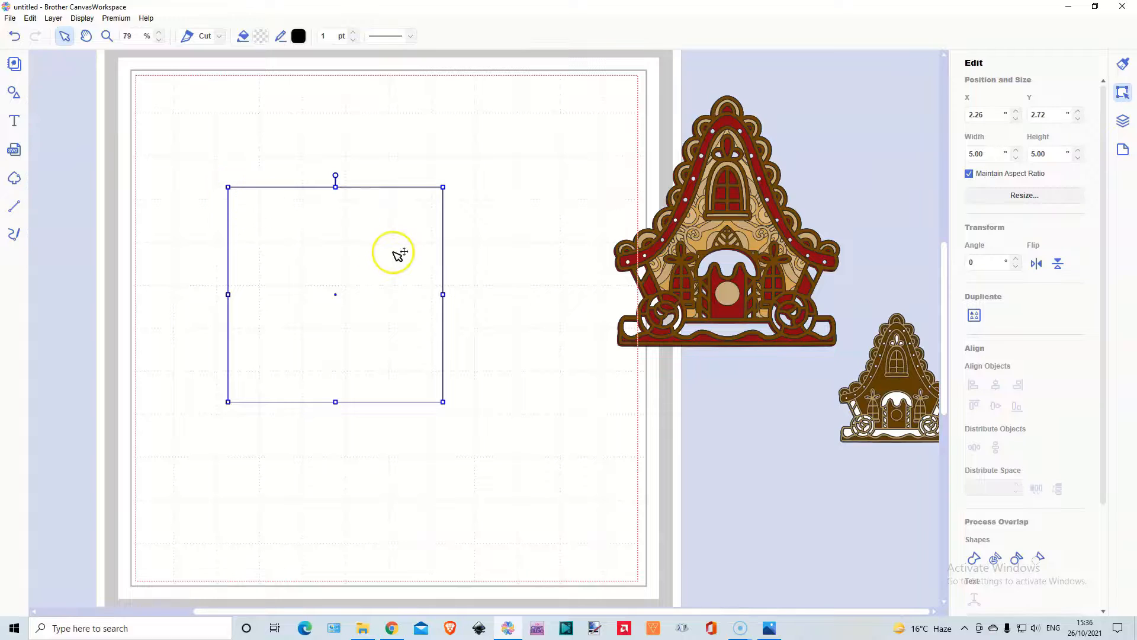
{"action": "left_click_drag", "start_coordinate": [383, 293], "coordinate": [301, 193]}
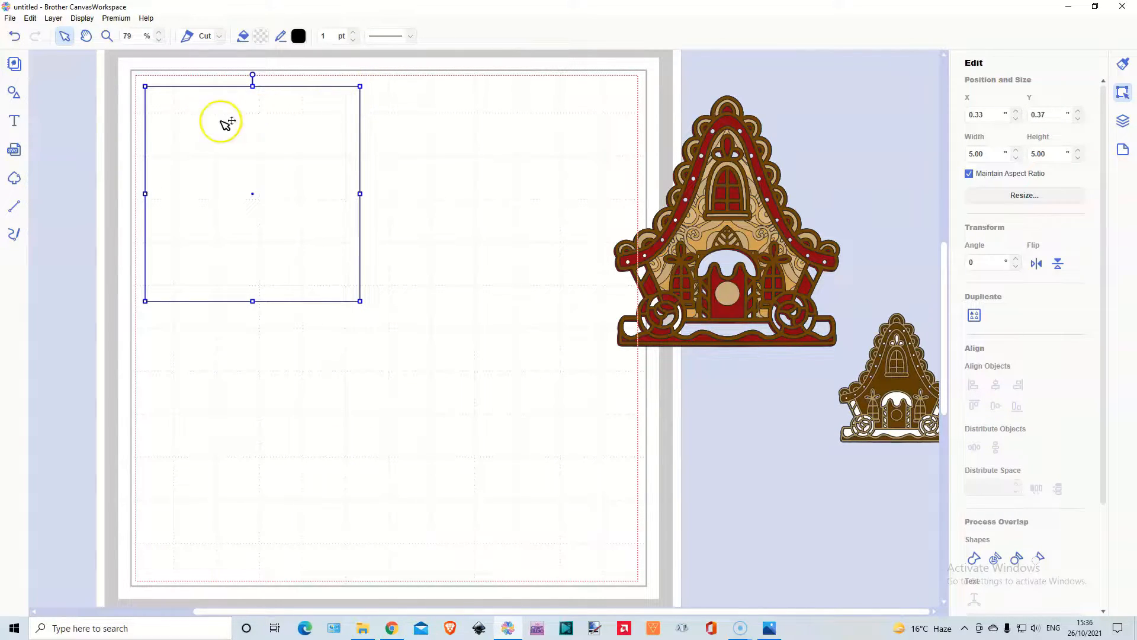
Add a flat trapezoid, rotate it 90 degrees, and place it against the square's right edge at about X 3.81, Y 1.82 inches.
{"action": "left_click", "coordinate": [13, 95]}
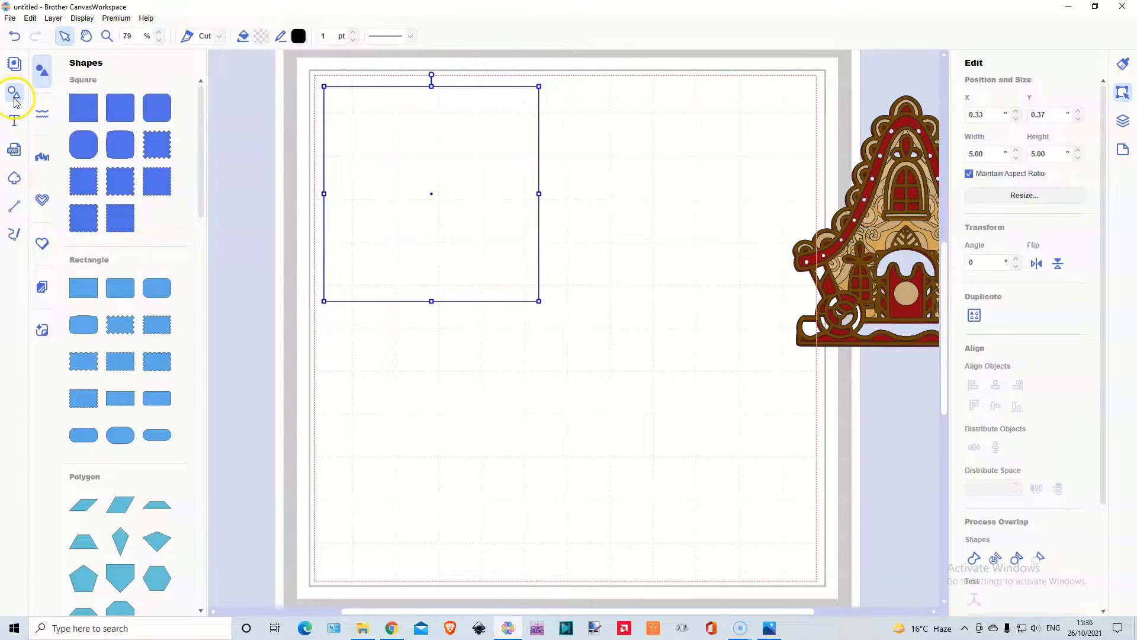
{"action": "left_click", "coordinate": [156, 513]}
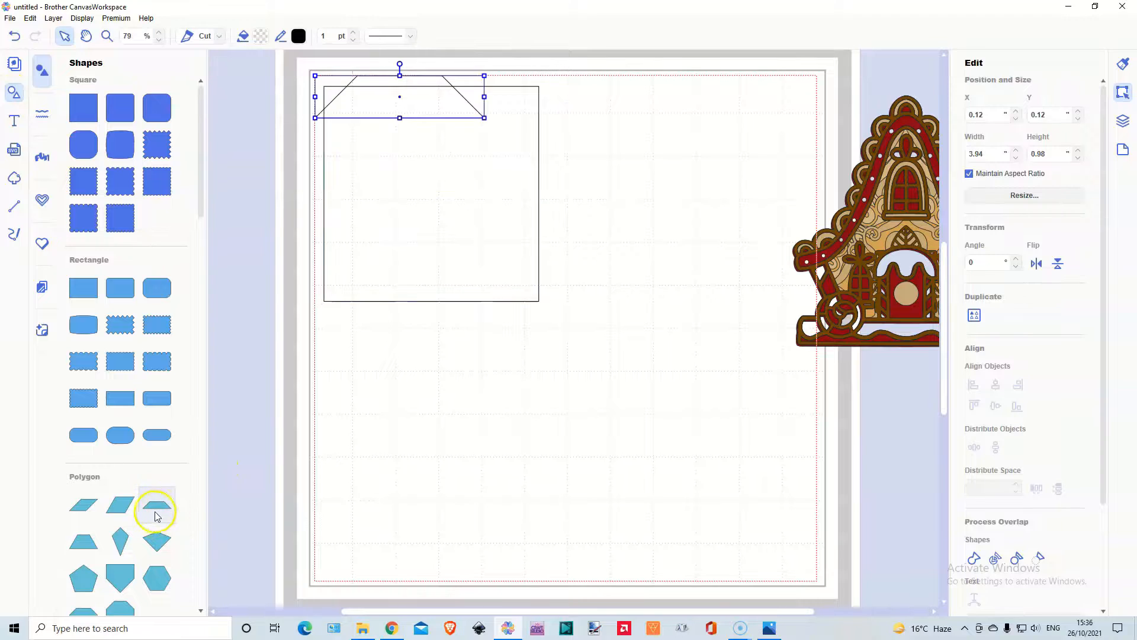
{"action": "left_click", "coordinate": [14, 93]}
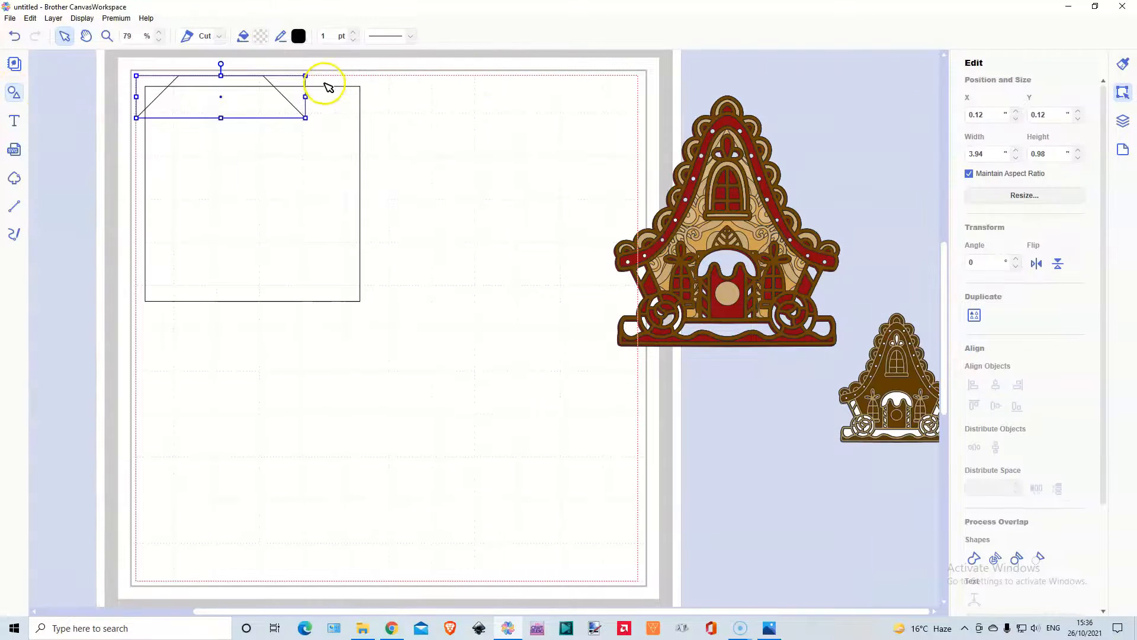
{"action": "left_click_drag", "start_coordinate": [266, 83], "coordinate": [960, 272]}
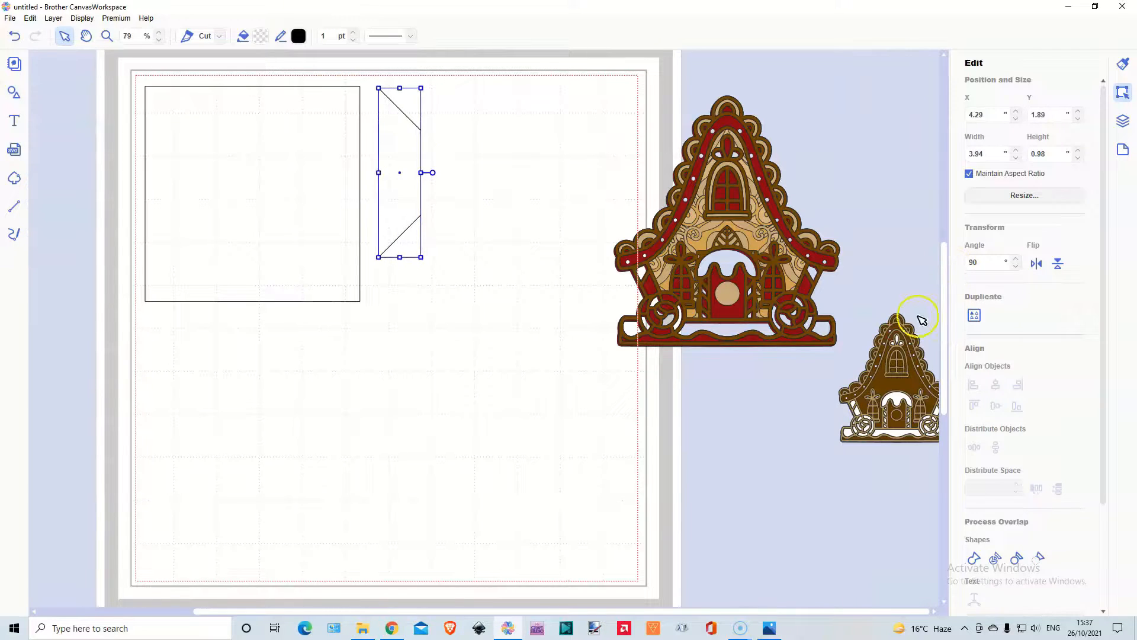
{"action": "mouse_move", "coordinate": [395, 146]}
{"action": "left_mouse_down"}
{"action": "mouse_move", "coordinate": [375, 147]}
{"action": "mouse_move", "coordinate": [399, 168]}
{"action": "mouse_move", "coordinate": [375, 144]}
{"action": "left_mouse_up"}
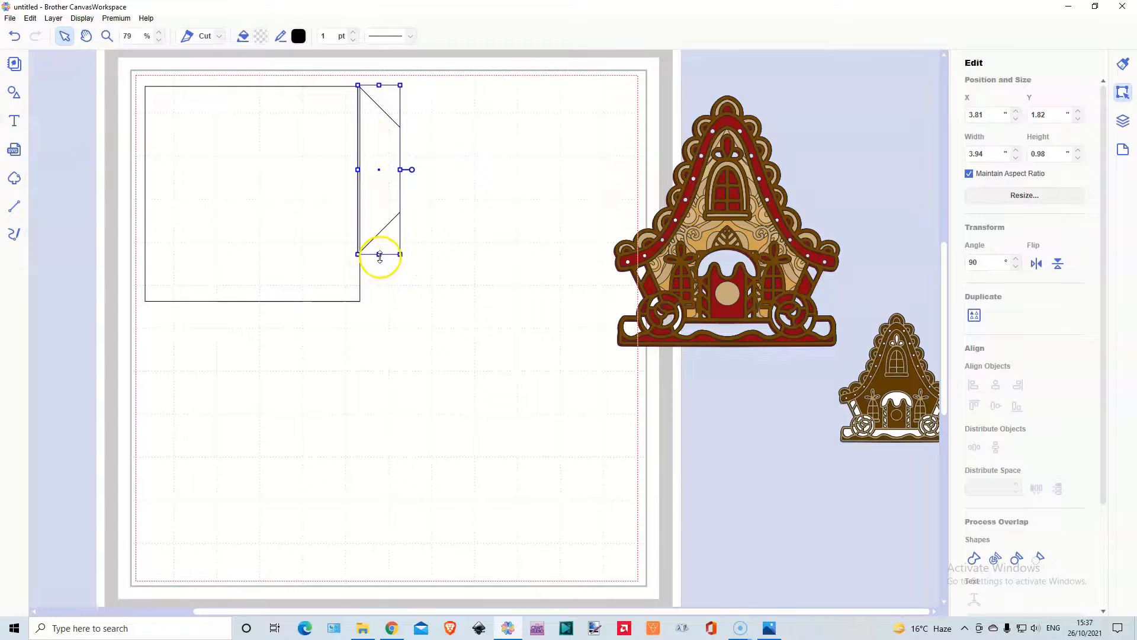
Set the trapezoid's width to 5 inches to match the square's edge and reduce its height to about 0.68 inches.
{"action": "left_click_drag", "start_coordinate": [380, 255], "coordinate": [380, 285]}
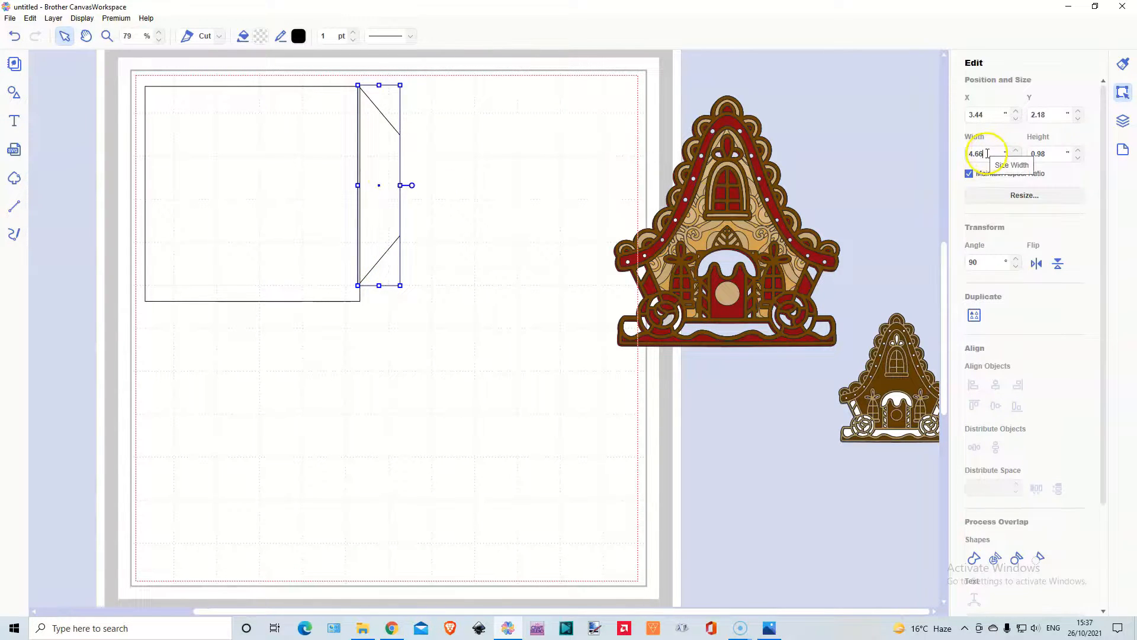
{"action": "left_click_drag", "start_coordinate": [992, 150], "coordinate": [958, 155]}
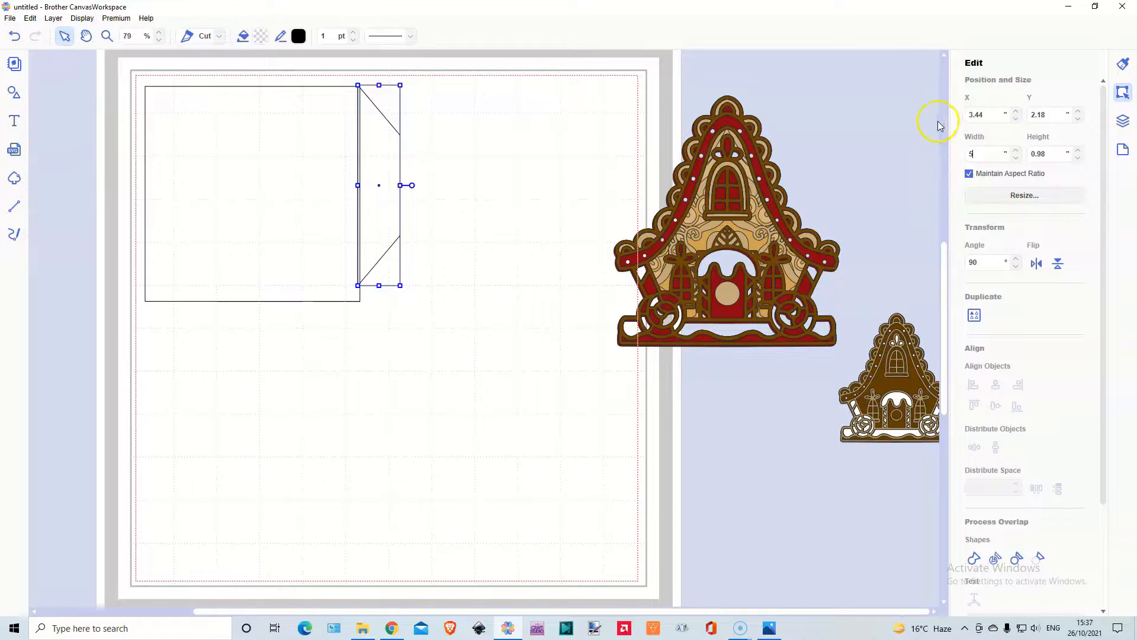
{"action": "key", "text": "Return"}
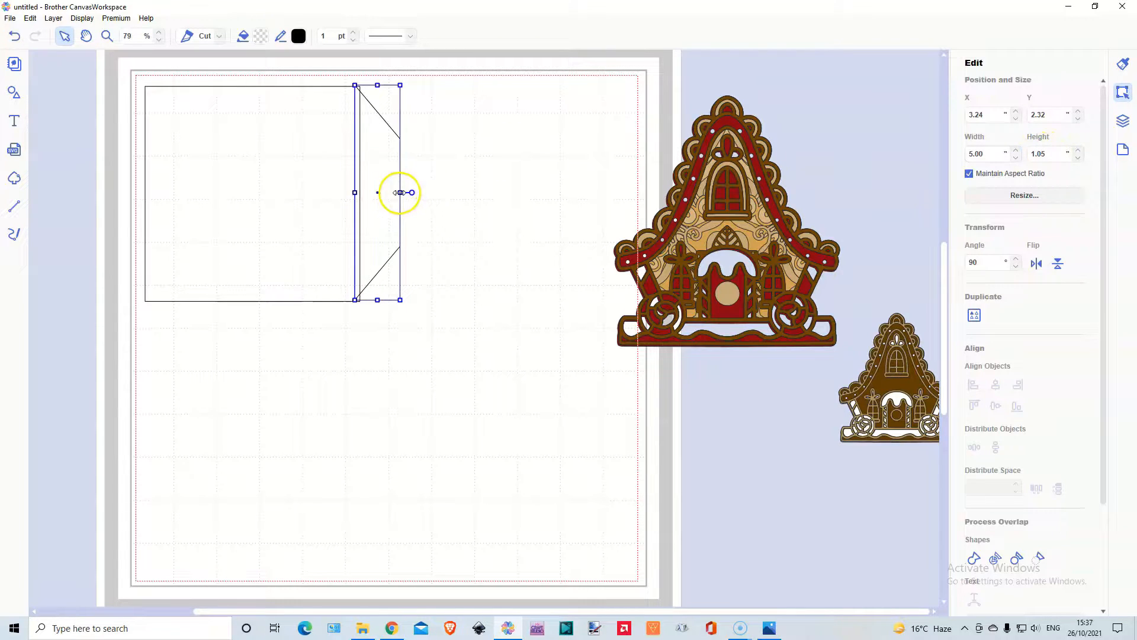
{"action": "left_click_drag", "start_coordinate": [400, 193], "coordinate": [384, 192]}
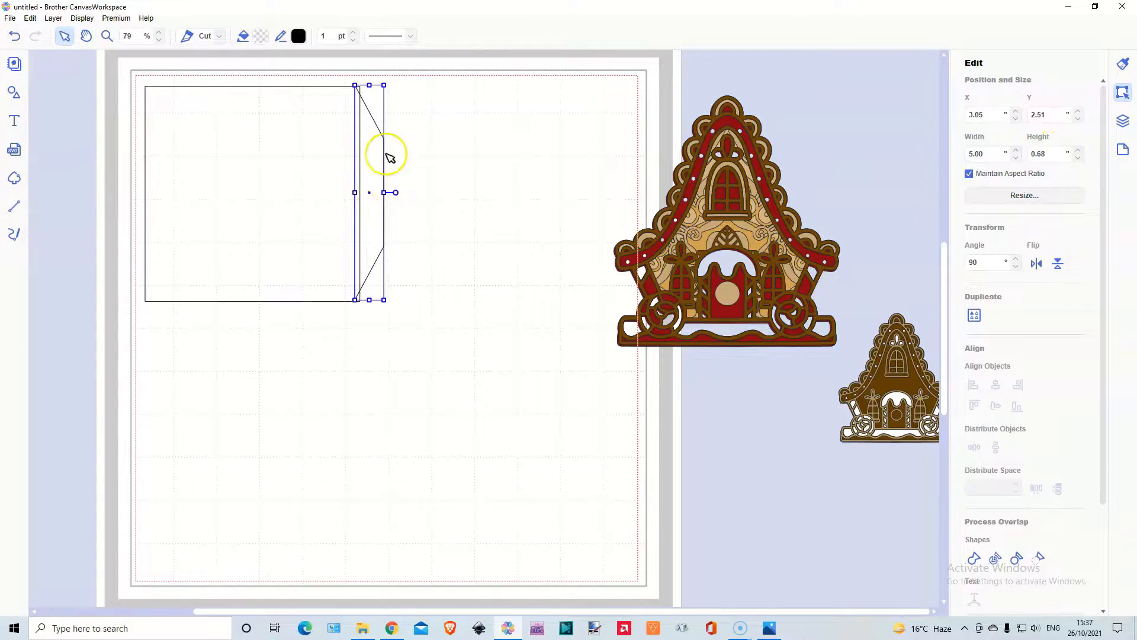
Align the trapezoid flush with the square's right edge, middle-aligned with it, and weld both shapes into one panel outline.
{"action": "left_click_drag", "start_coordinate": [379, 153], "coordinate": [379, 157]}
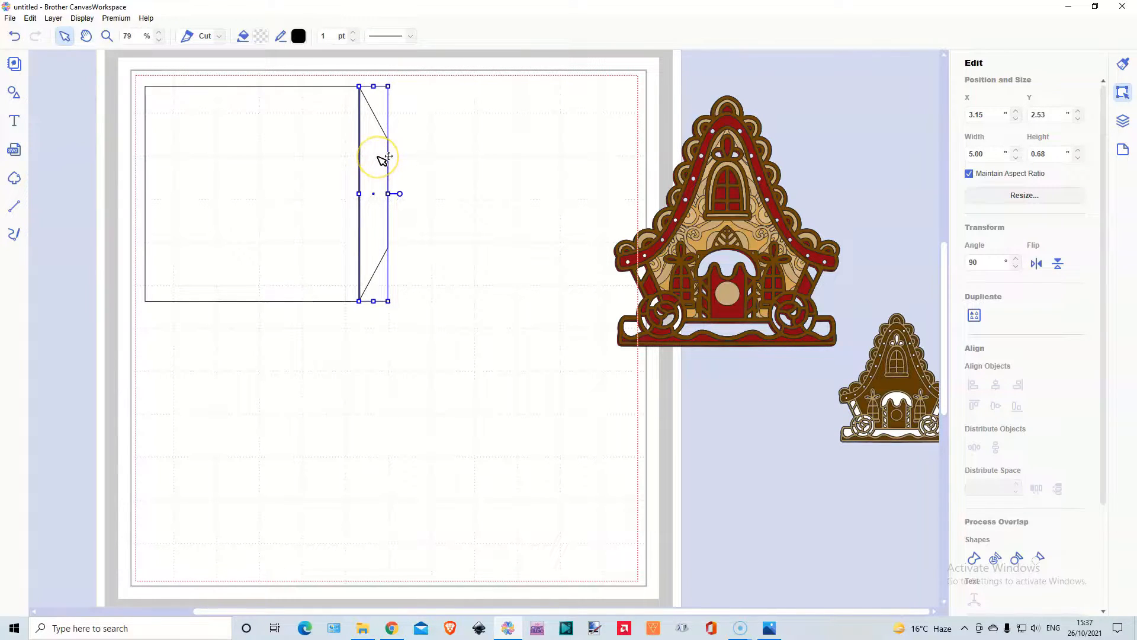
{"action": "left_click_drag", "start_coordinate": [134, 157], "coordinate": [497, 213]}
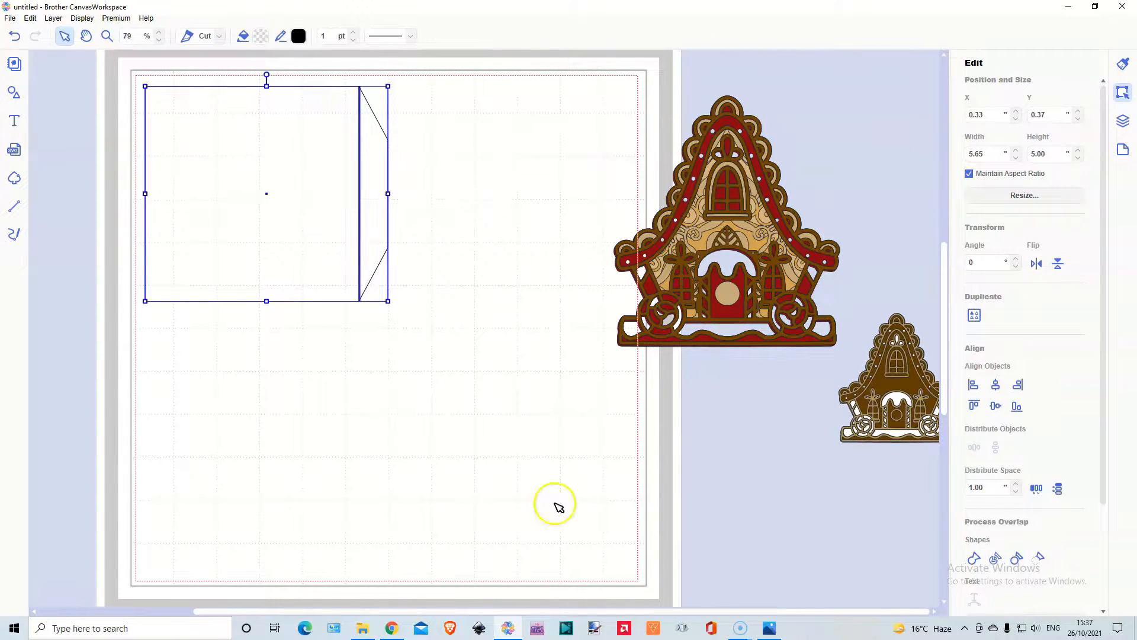
{"action": "left_click", "coordinate": [995, 407]}
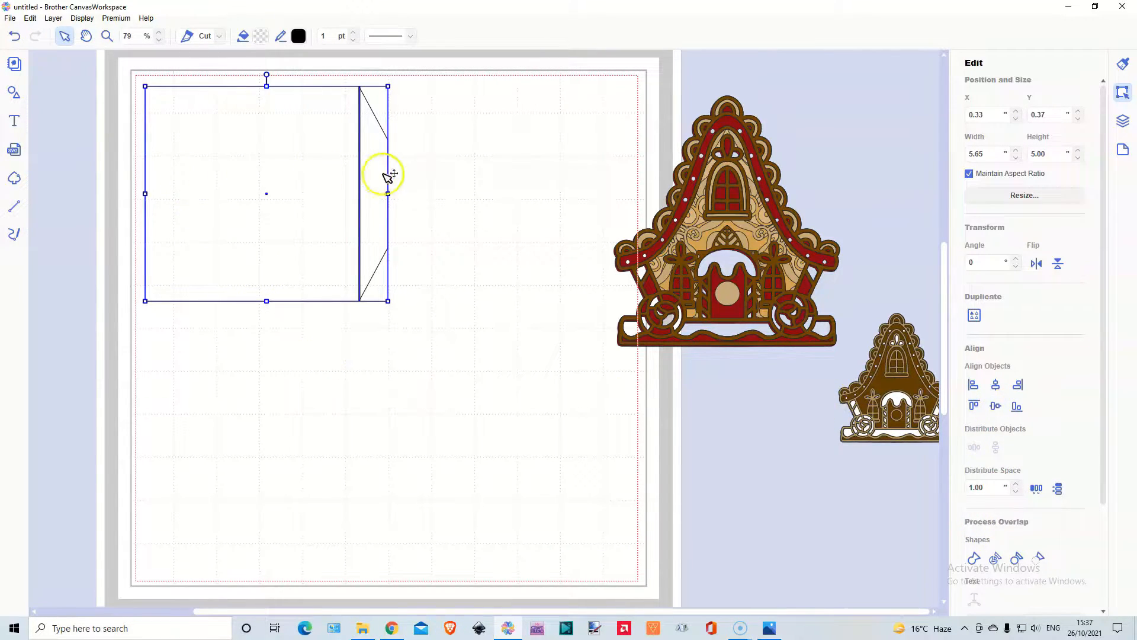
{"action": "left_click", "coordinate": [975, 558]}
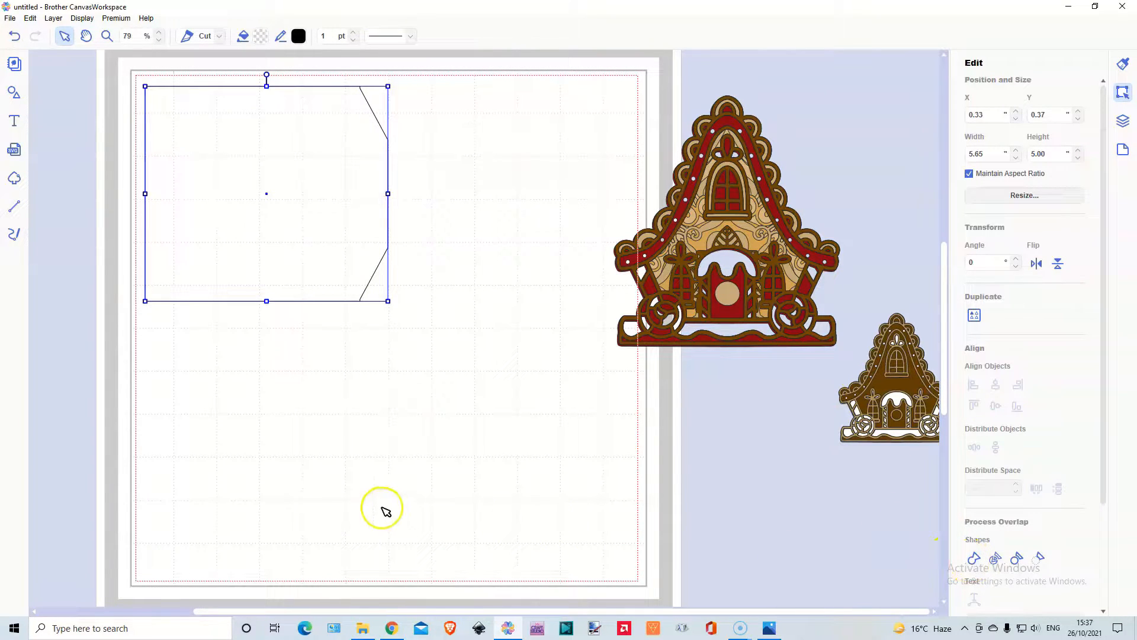
{"action": "left_click", "coordinate": [240, 406]}
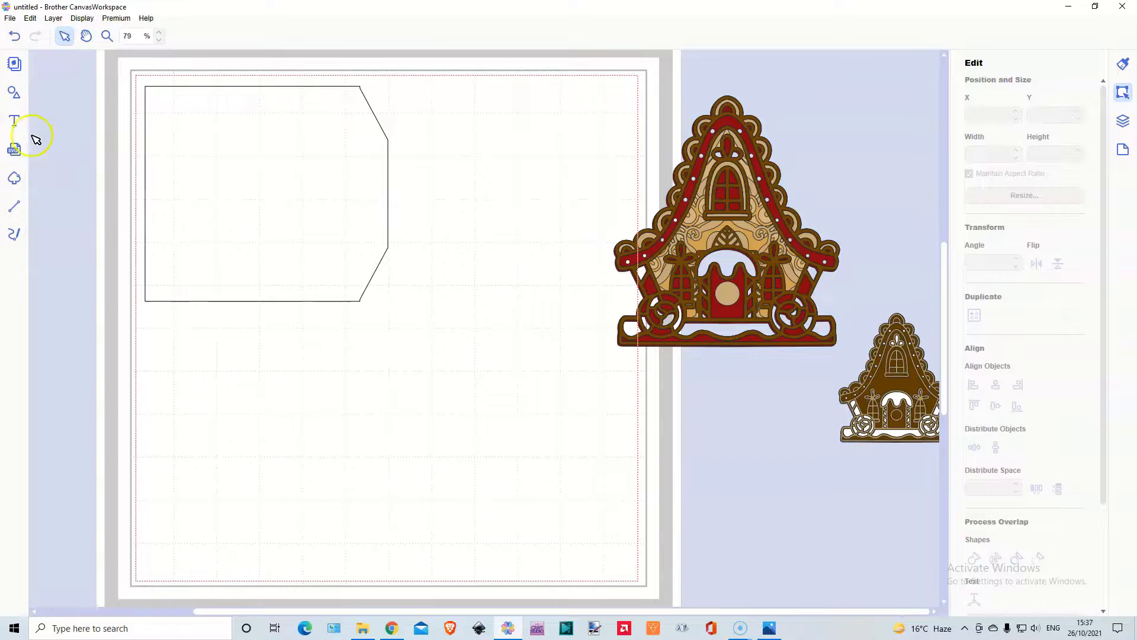
Draw a vertical fold line about 4.96 inches long where the tab meets the square, using the third line style, short spaced dashes.
{"action": "left_click", "coordinate": [15, 207]}
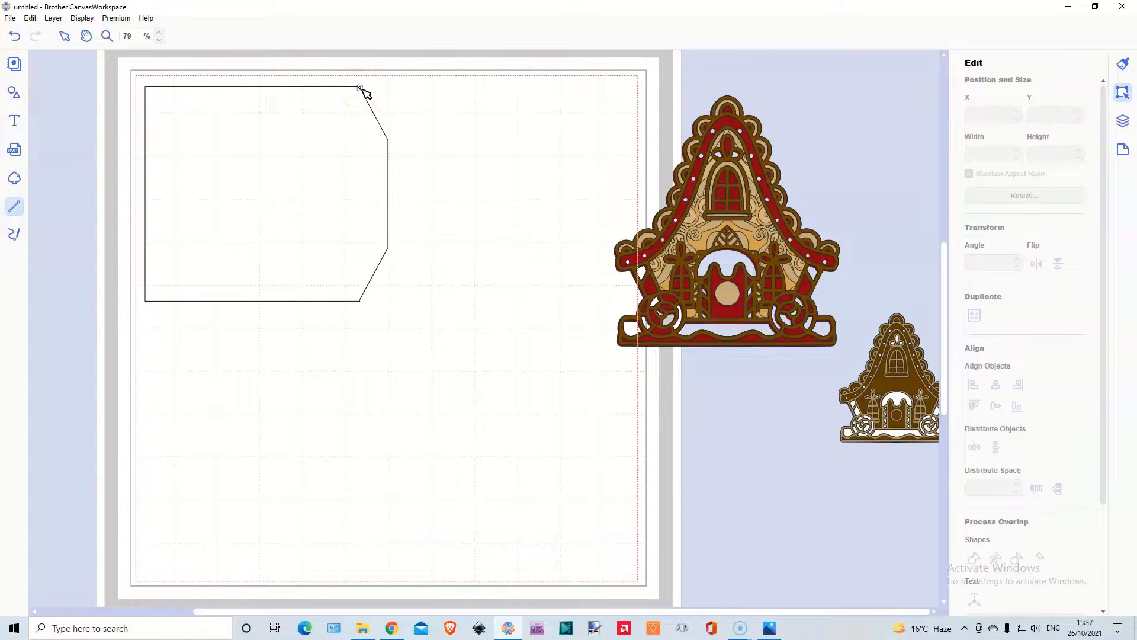
{"action": "left_click_drag", "start_coordinate": [360, 89], "coordinate": [364, 304]}
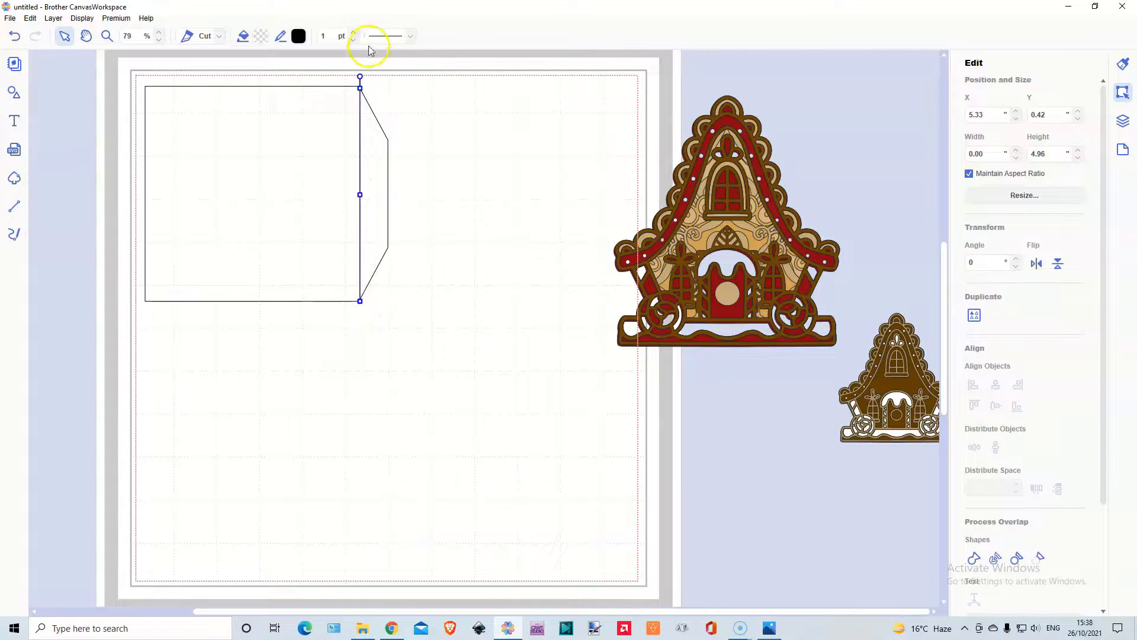
{"action": "left_click", "coordinate": [385, 37]}
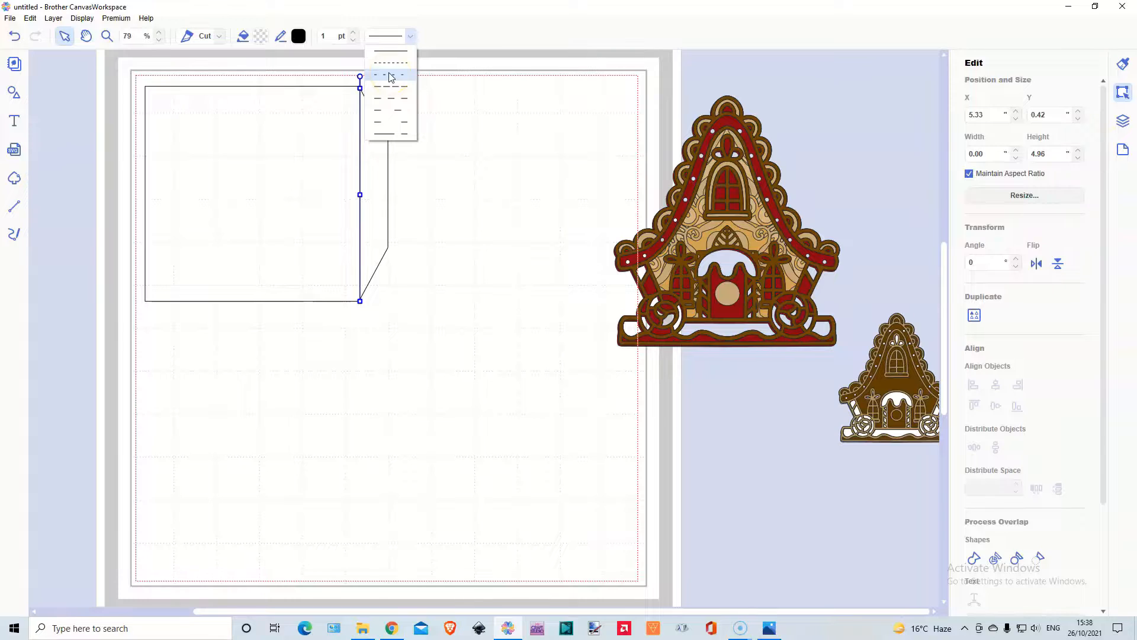
{"action": "left_click", "coordinate": [390, 75]}
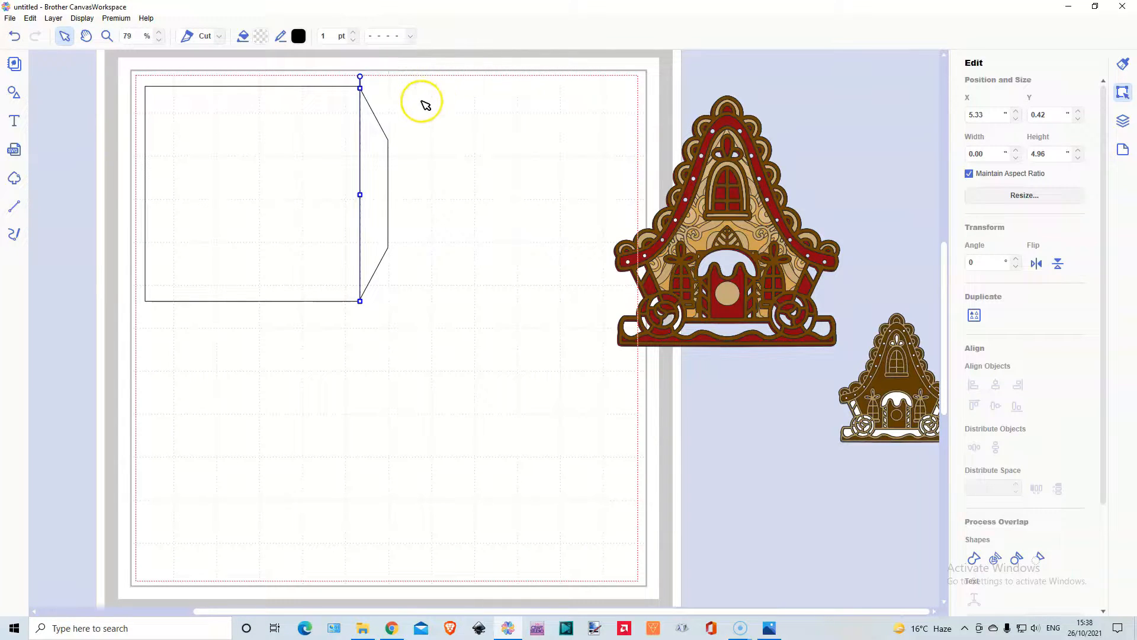
{"action": "left_click", "coordinate": [409, 36]}
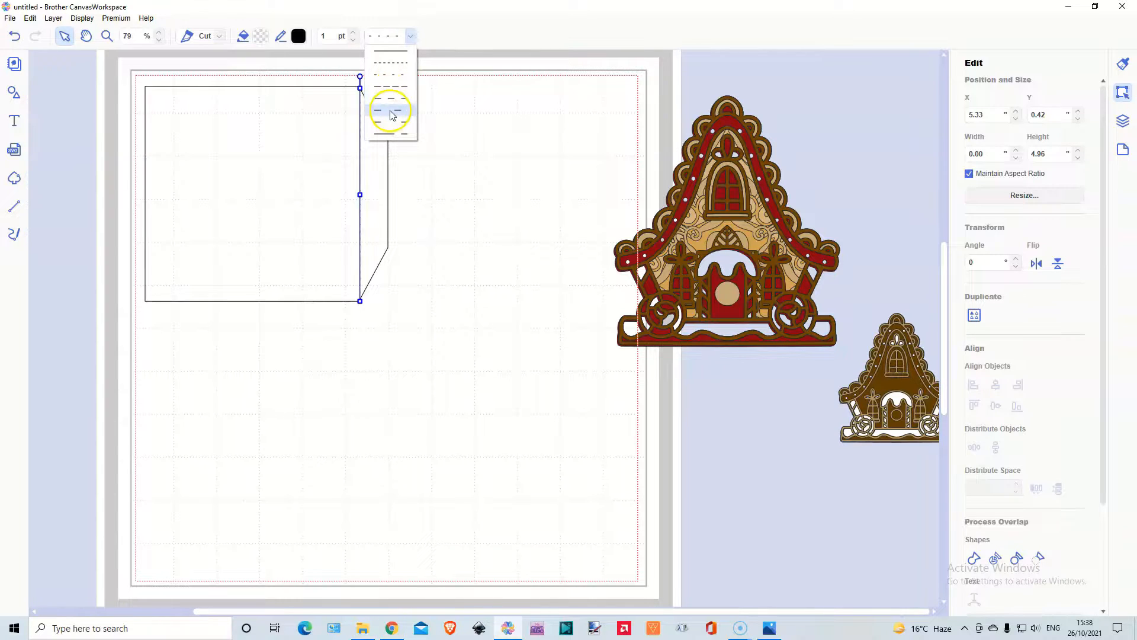
{"action": "left_click", "coordinate": [387, 75]}
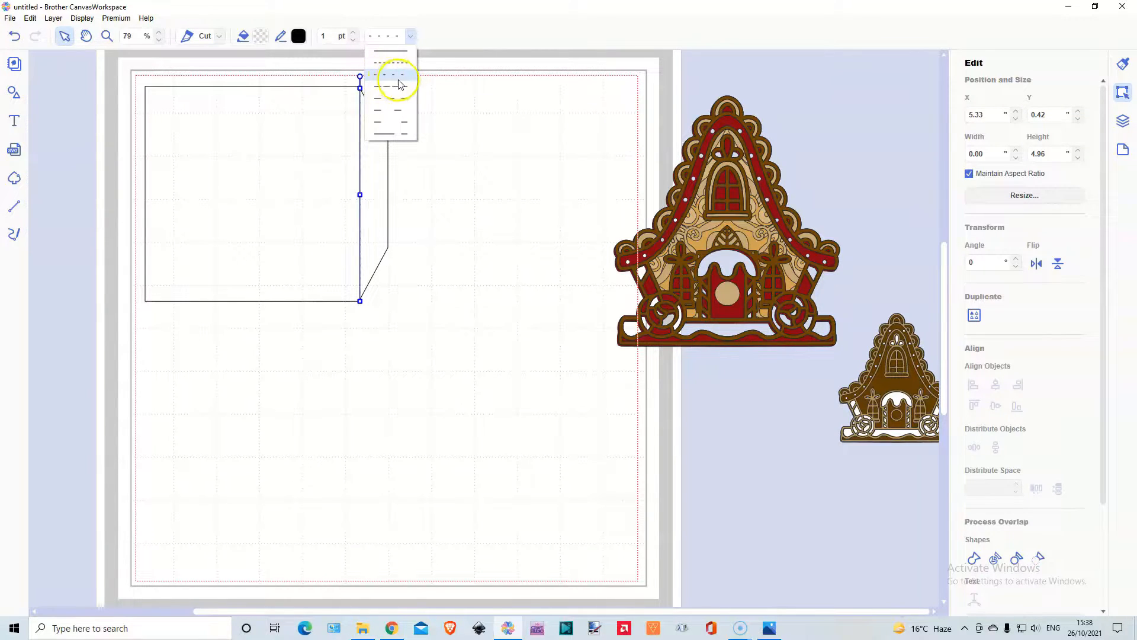
Group the welded panel outline with its dashed fold line.
{"action": "left_click", "coordinate": [446, 203]}
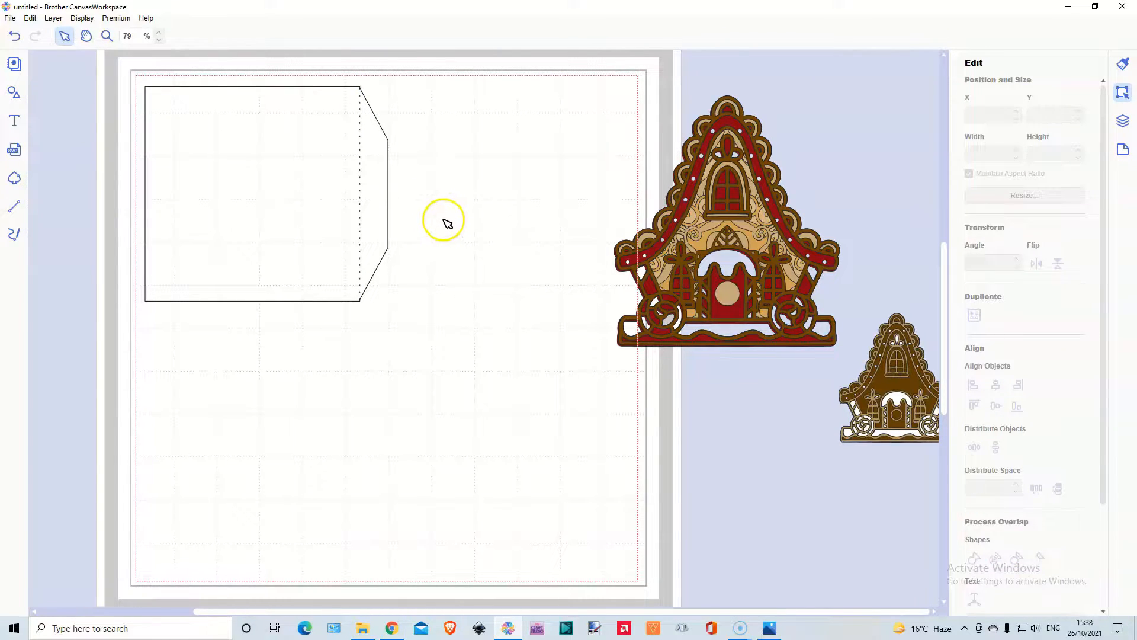
{"action": "left_click_drag", "start_coordinate": [301, 63], "coordinate": [432, 217]}
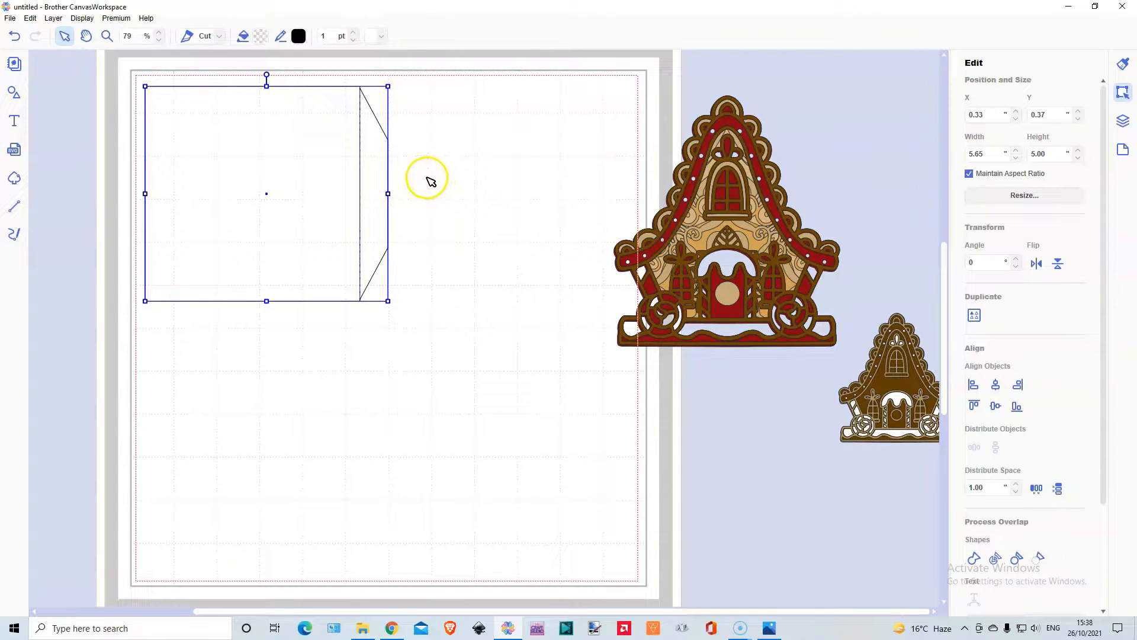
{"action": "key", "text": "ctrl+g"}
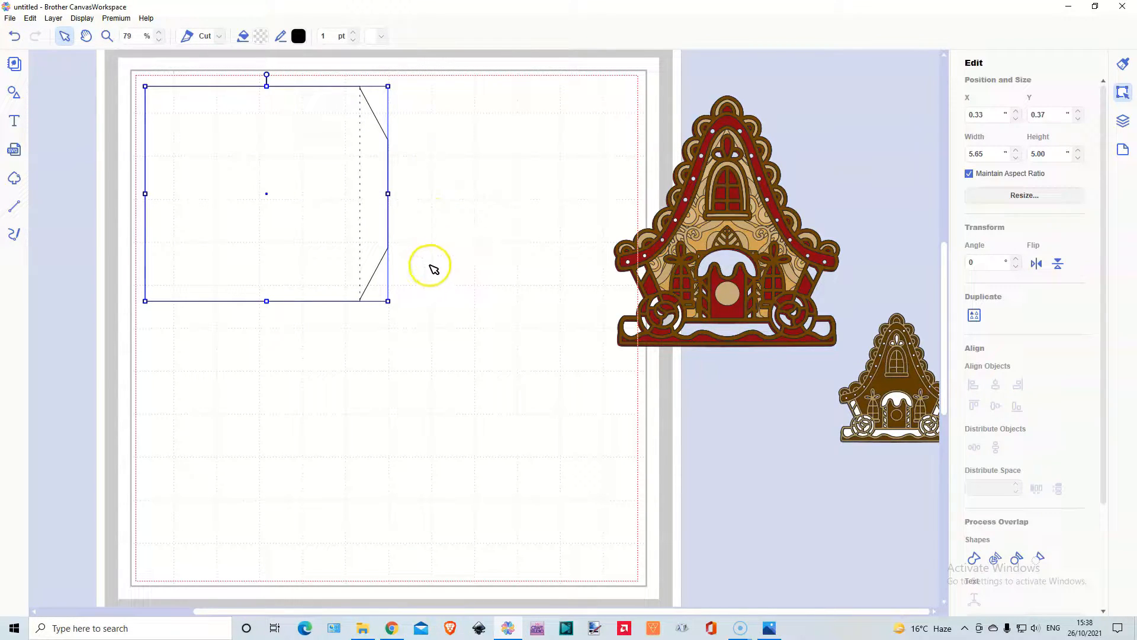